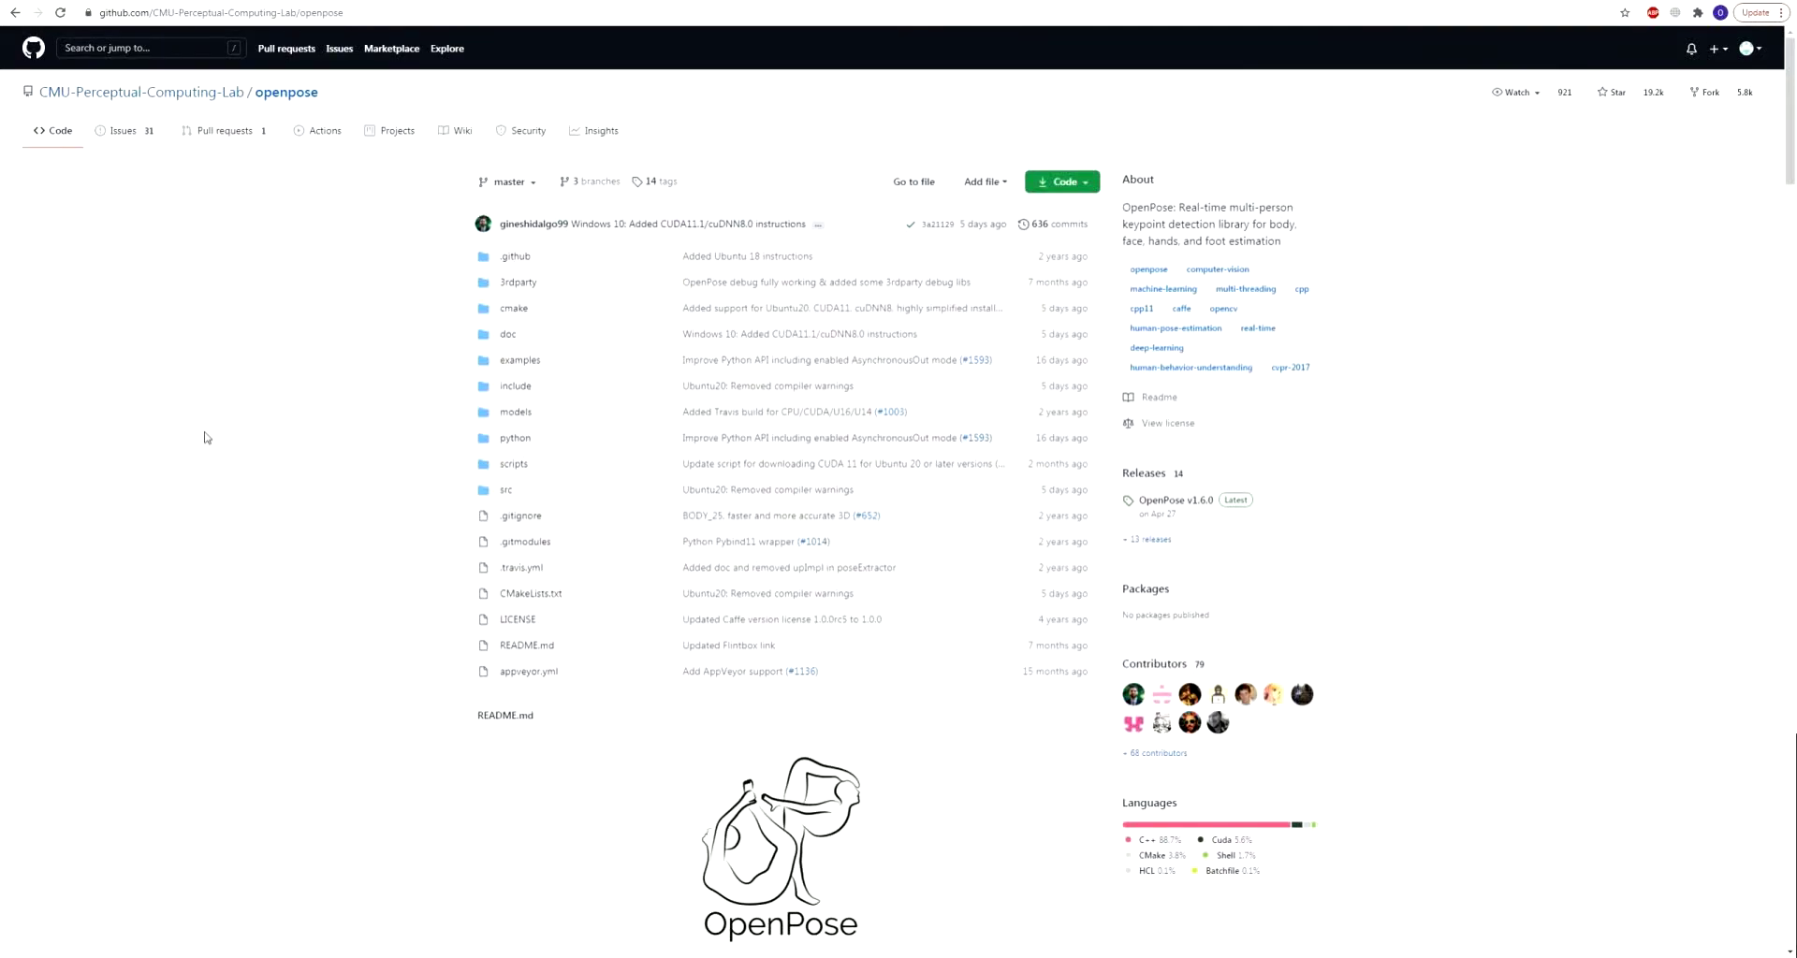
- Scroll through the OpenPose README's Features and Results examples
{"action": "scroll", "coordinate": [209, 440], "scroll_direction": "down", "scroll_amount": 8}
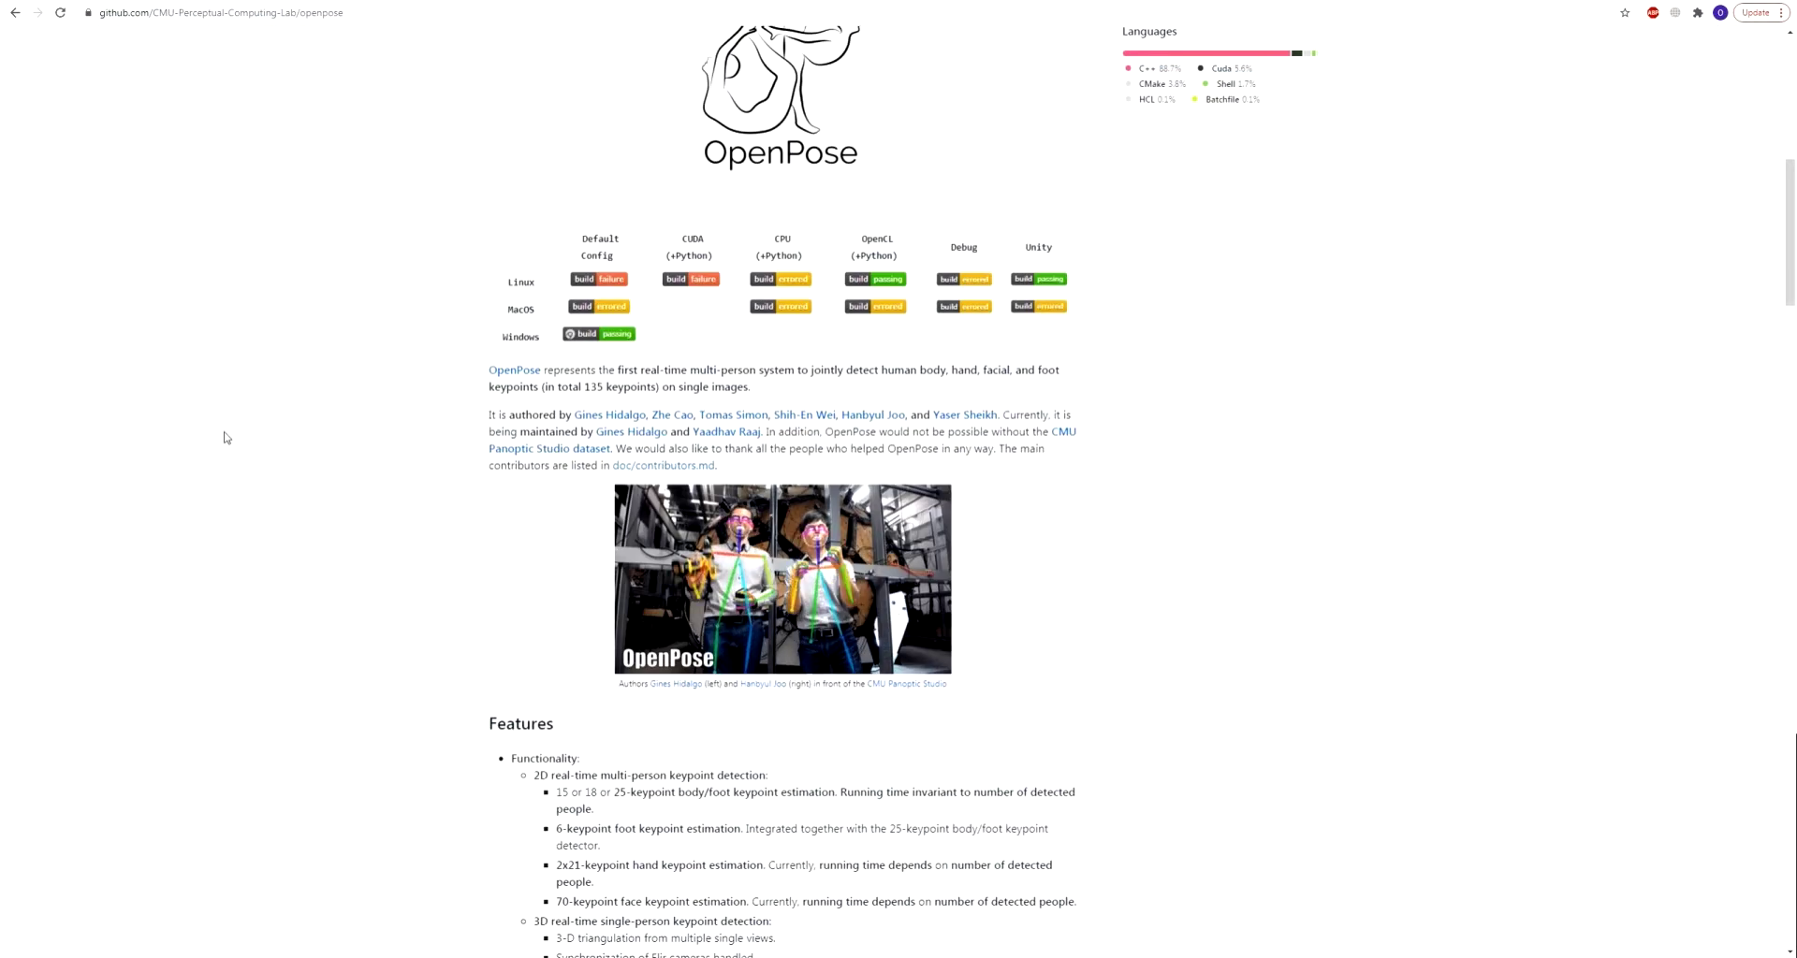
{"action": "scroll", "coordinate": [224, 438], "scroll_direction": "down", "scroll_amount": 10}
{"action": "scroll", "coordinate": [224, 443], "scroll_direction": "down", "scroll_amount": 3}
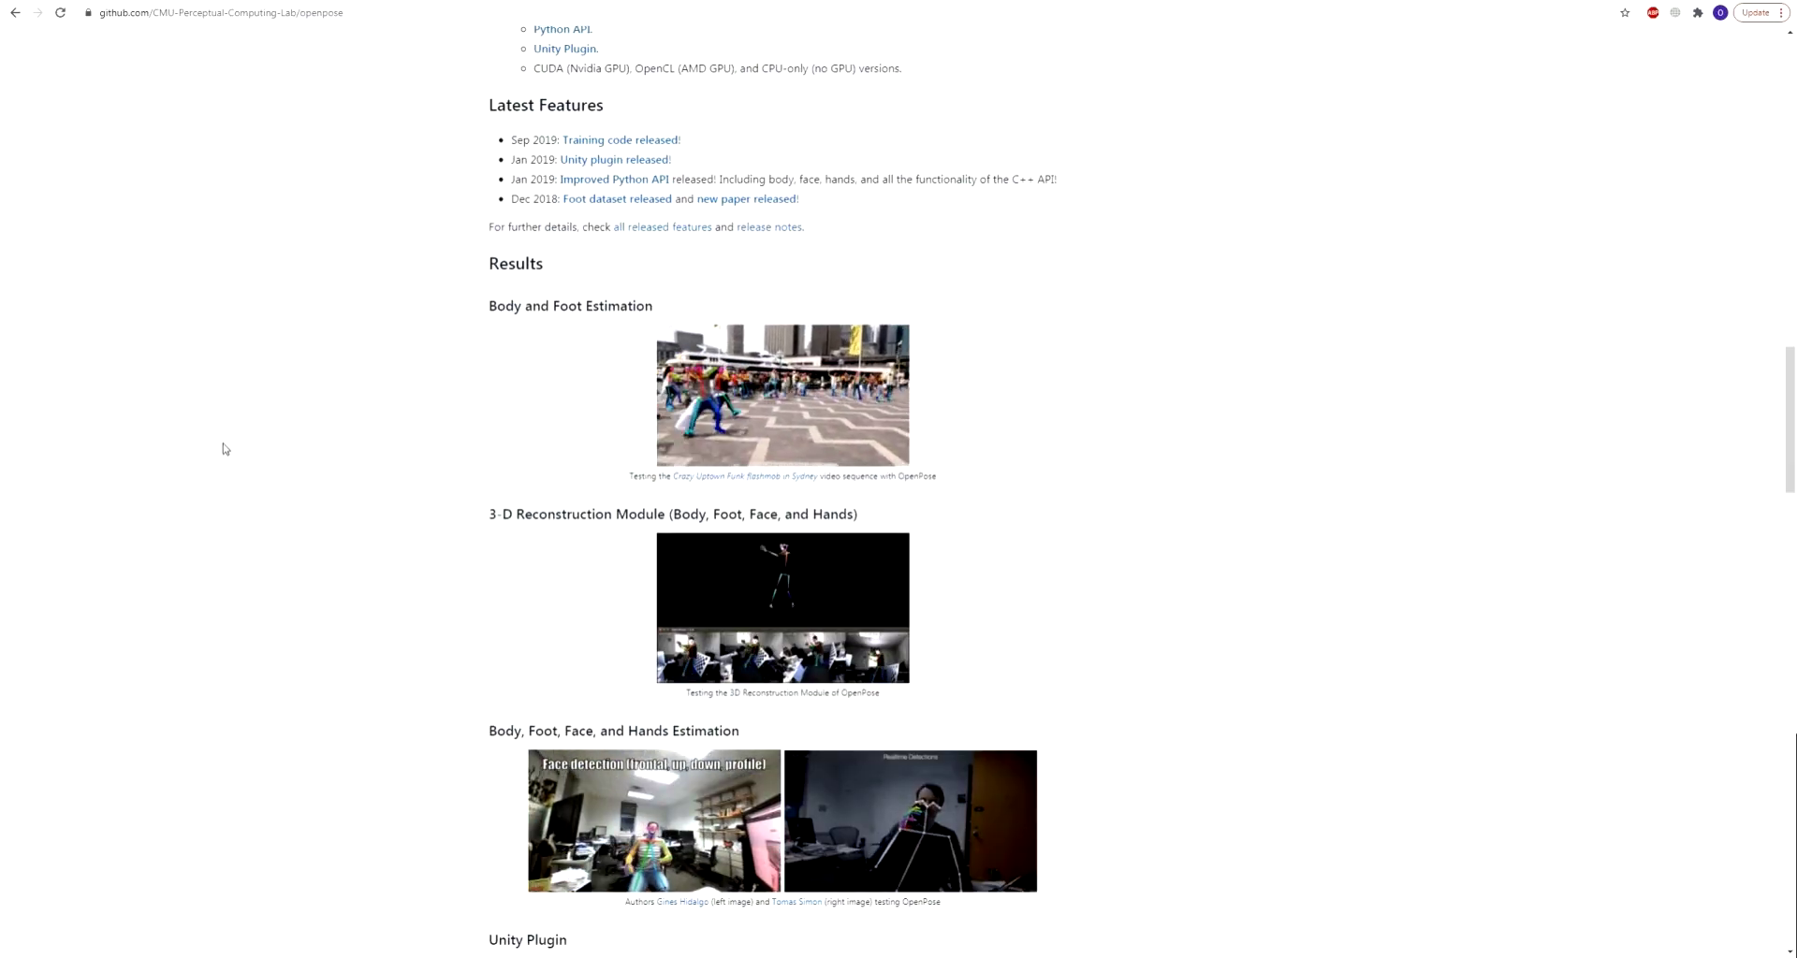
{"action": "scroll", "coordinate": [228, 449], "scroll_direction": "down", "scroll_amount": 2}
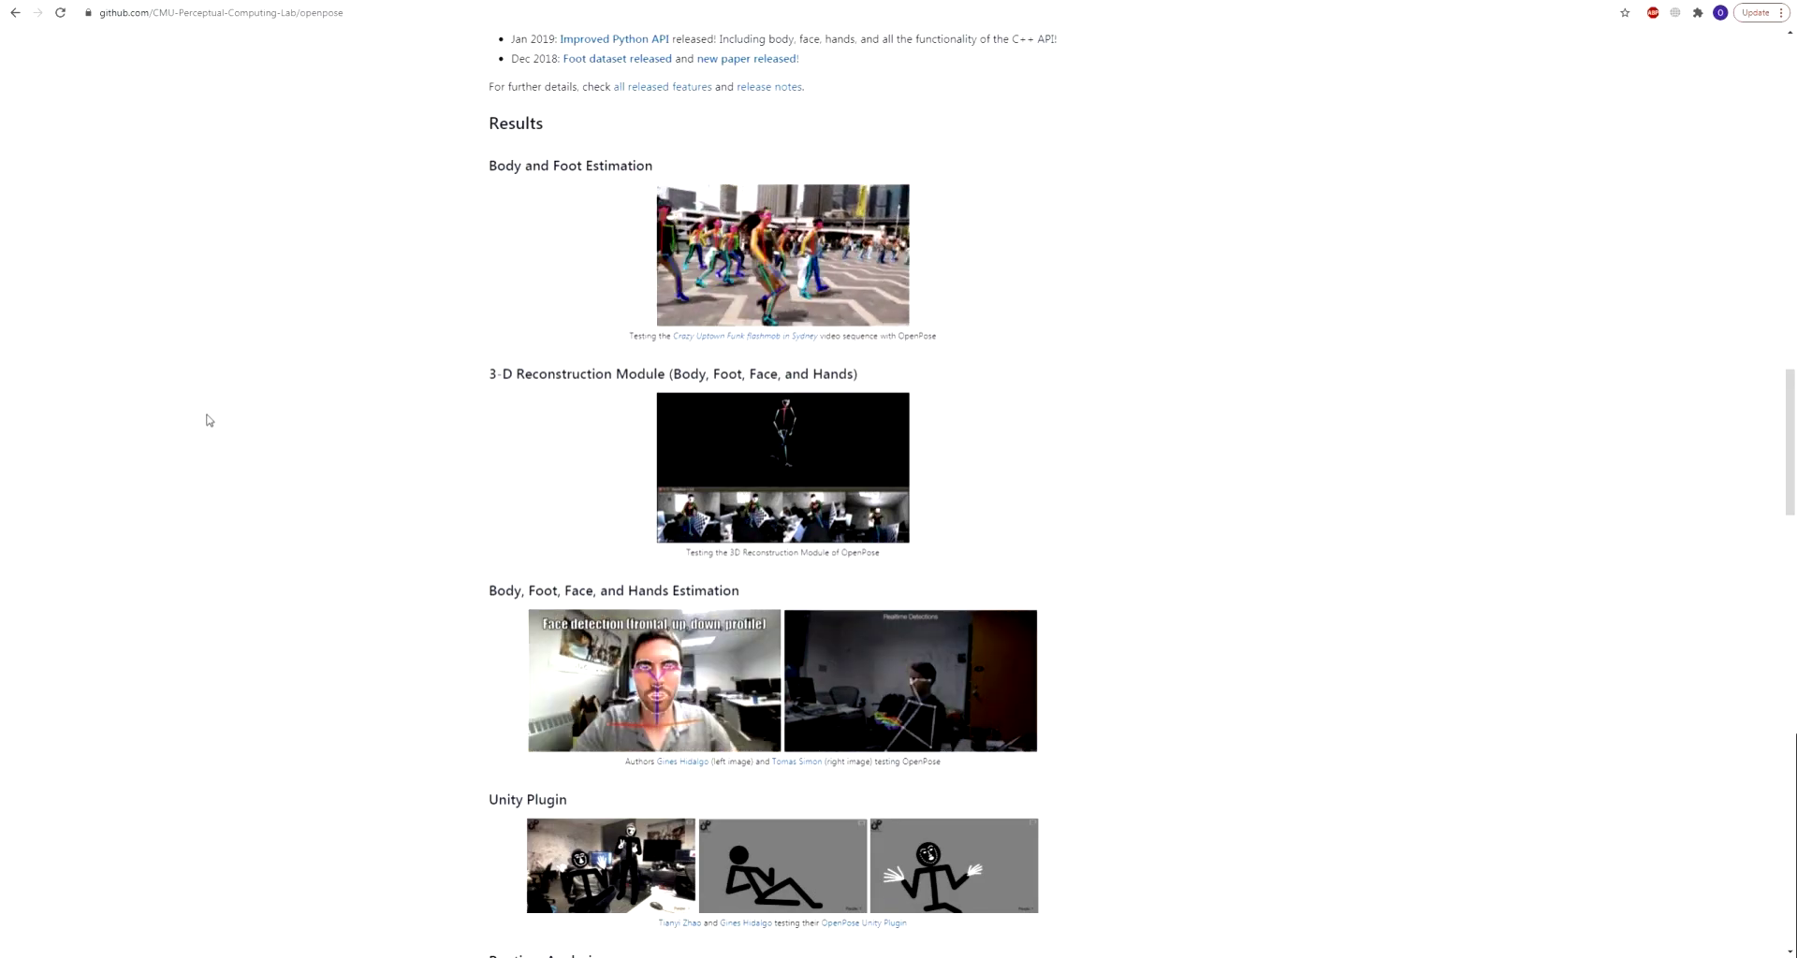
{"action": "scroll", "coordinate": [215, 422], "scroll_direction": "down", "scroll_amount": 1}
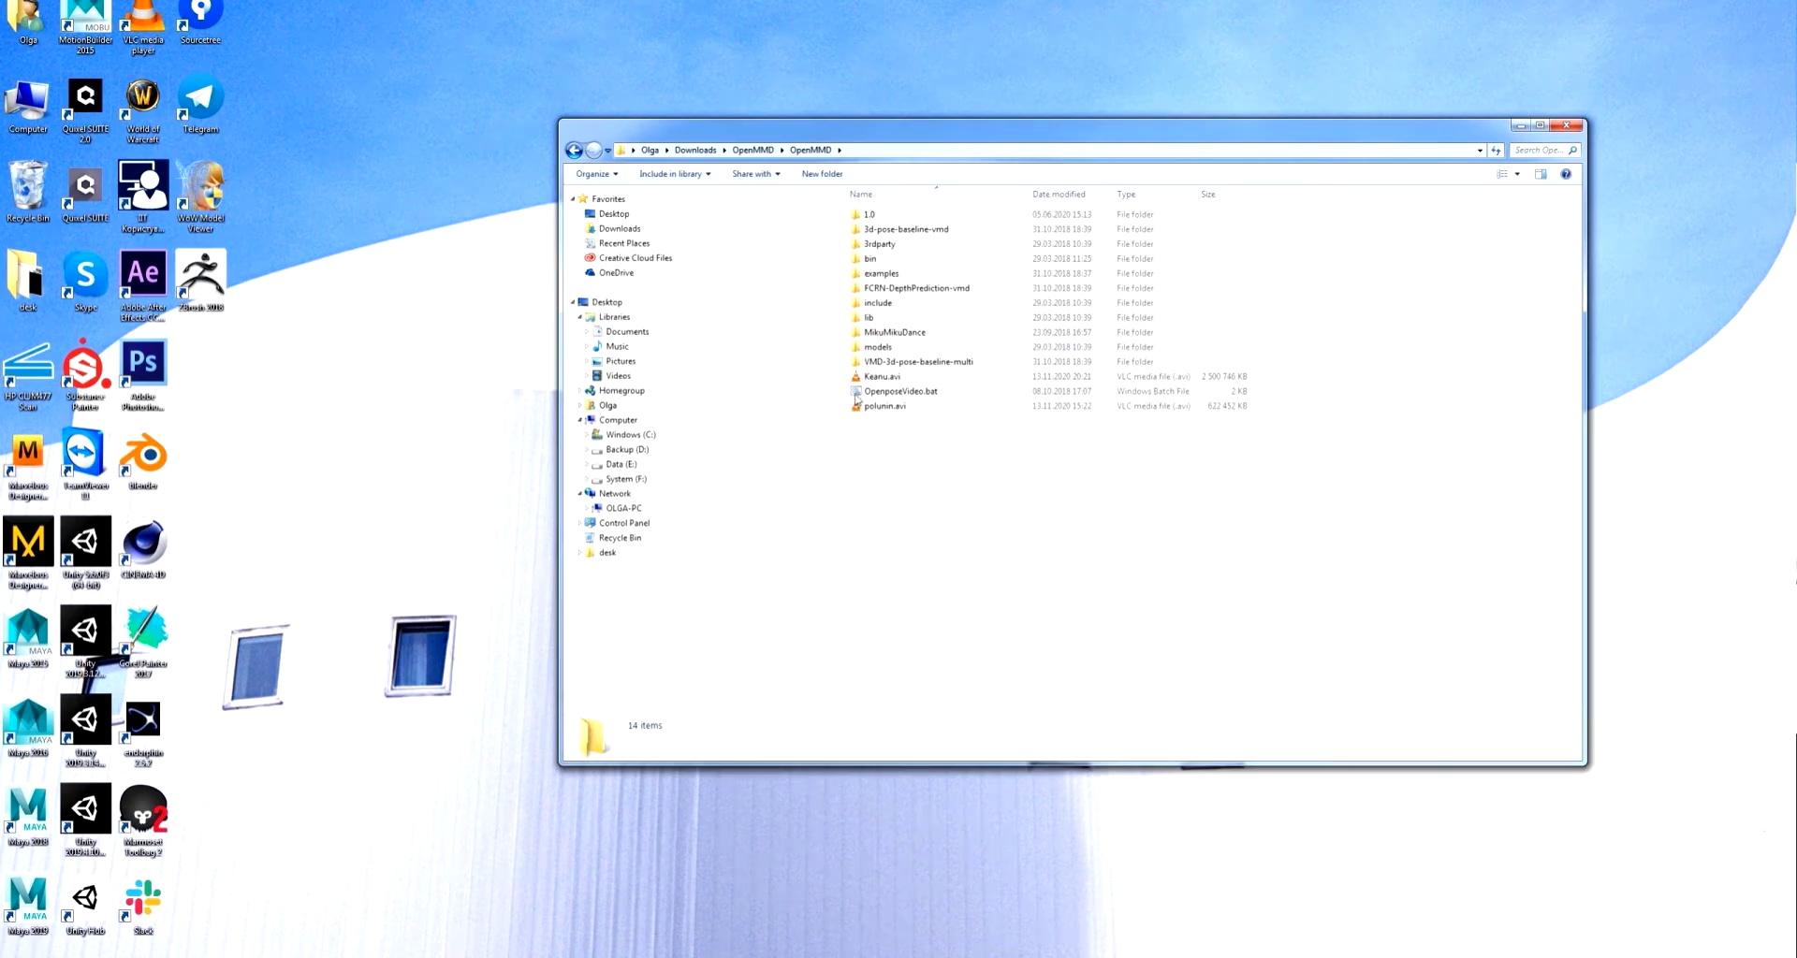
{"action": "double_click", "coordinate": [882, 377]}
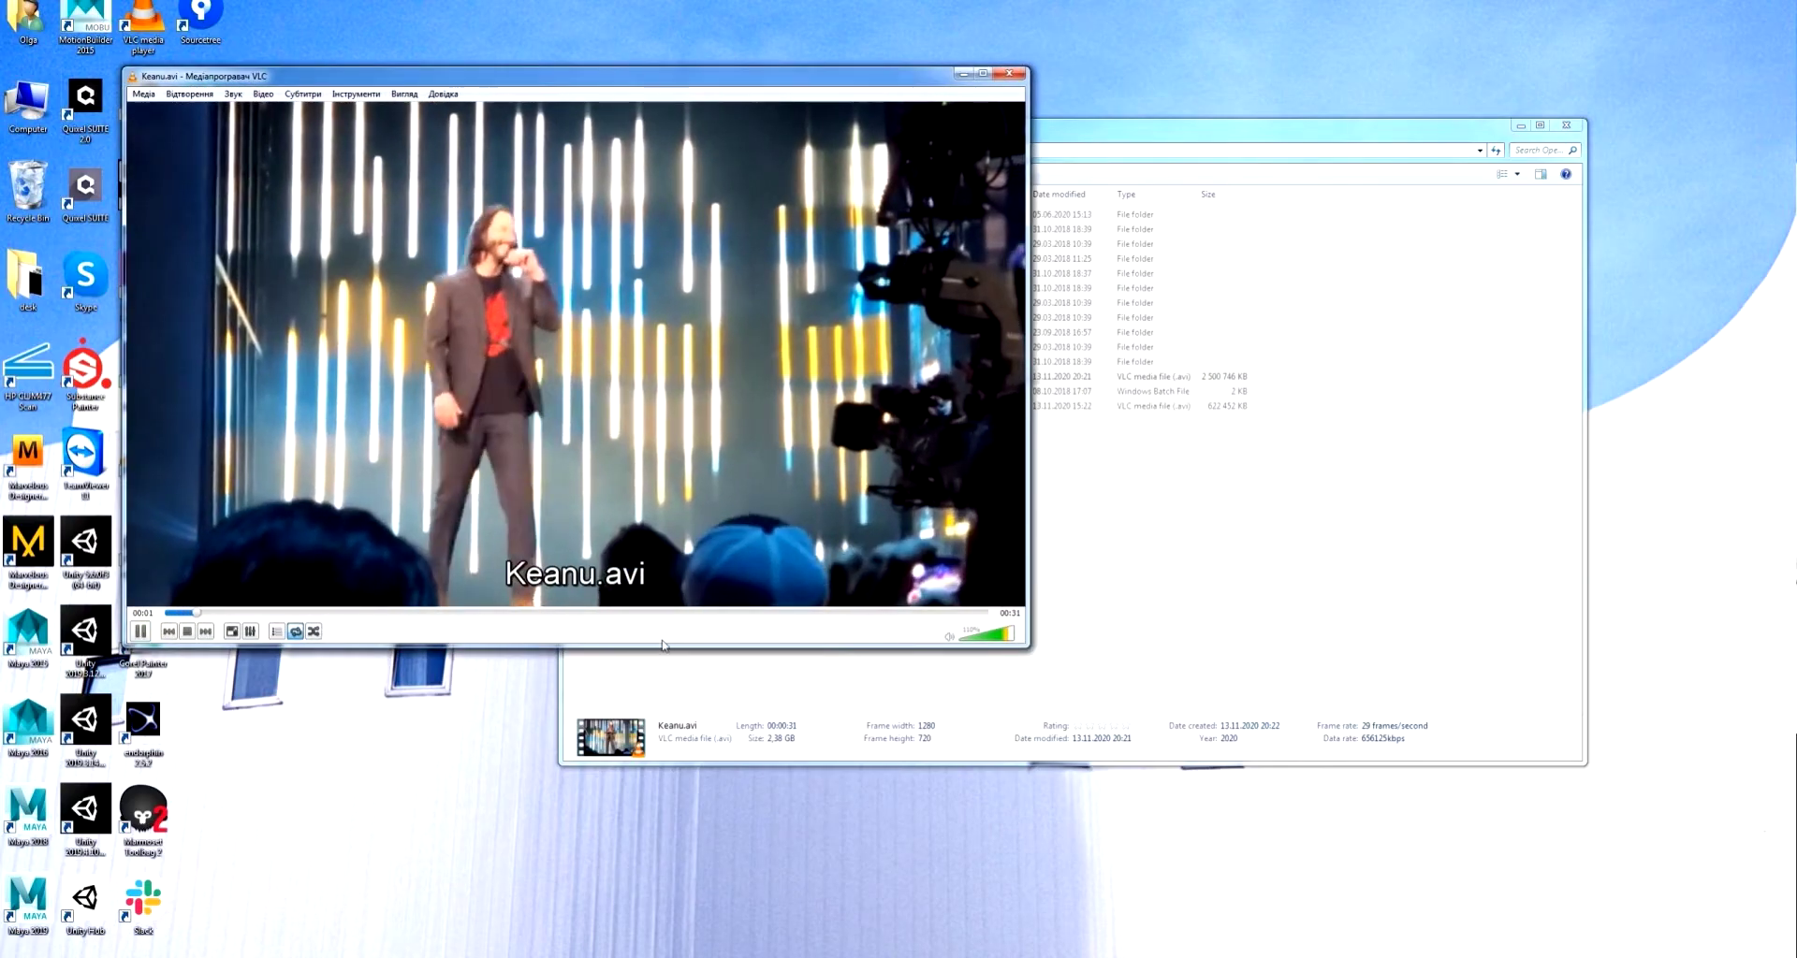
{"action": "left_click", "coordinate": [1008, 74]}
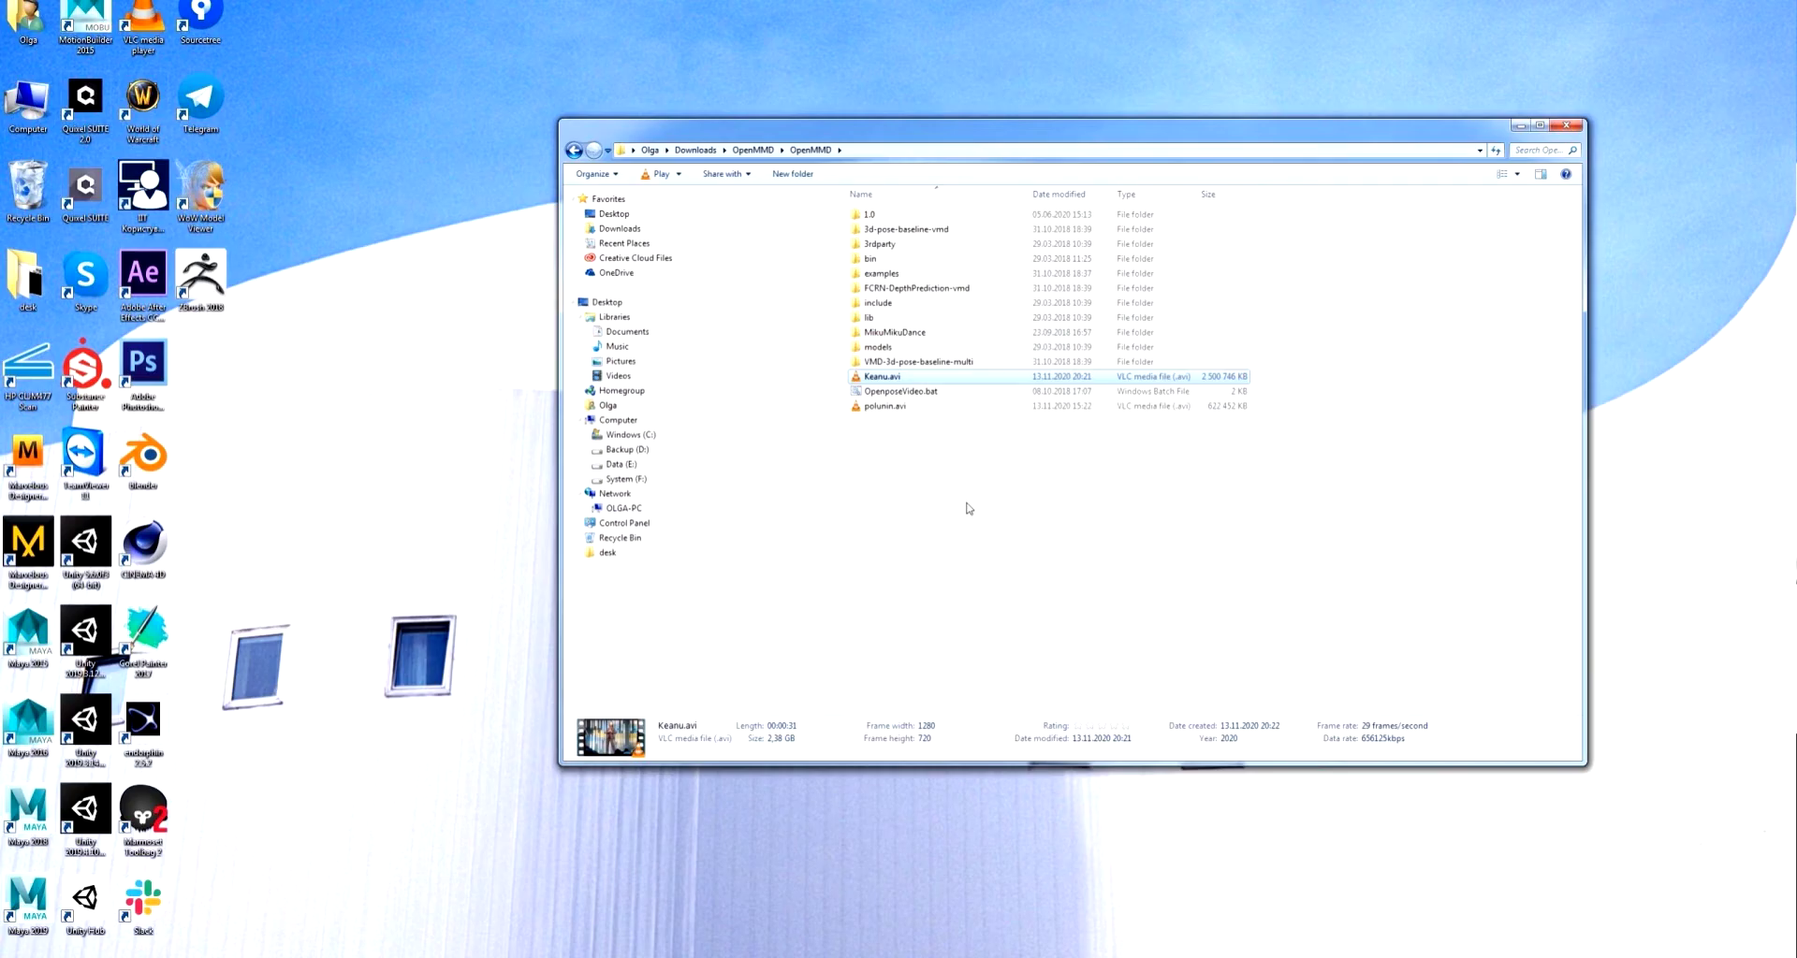
{"action": "double_click", "coordinate": [884, 406]}
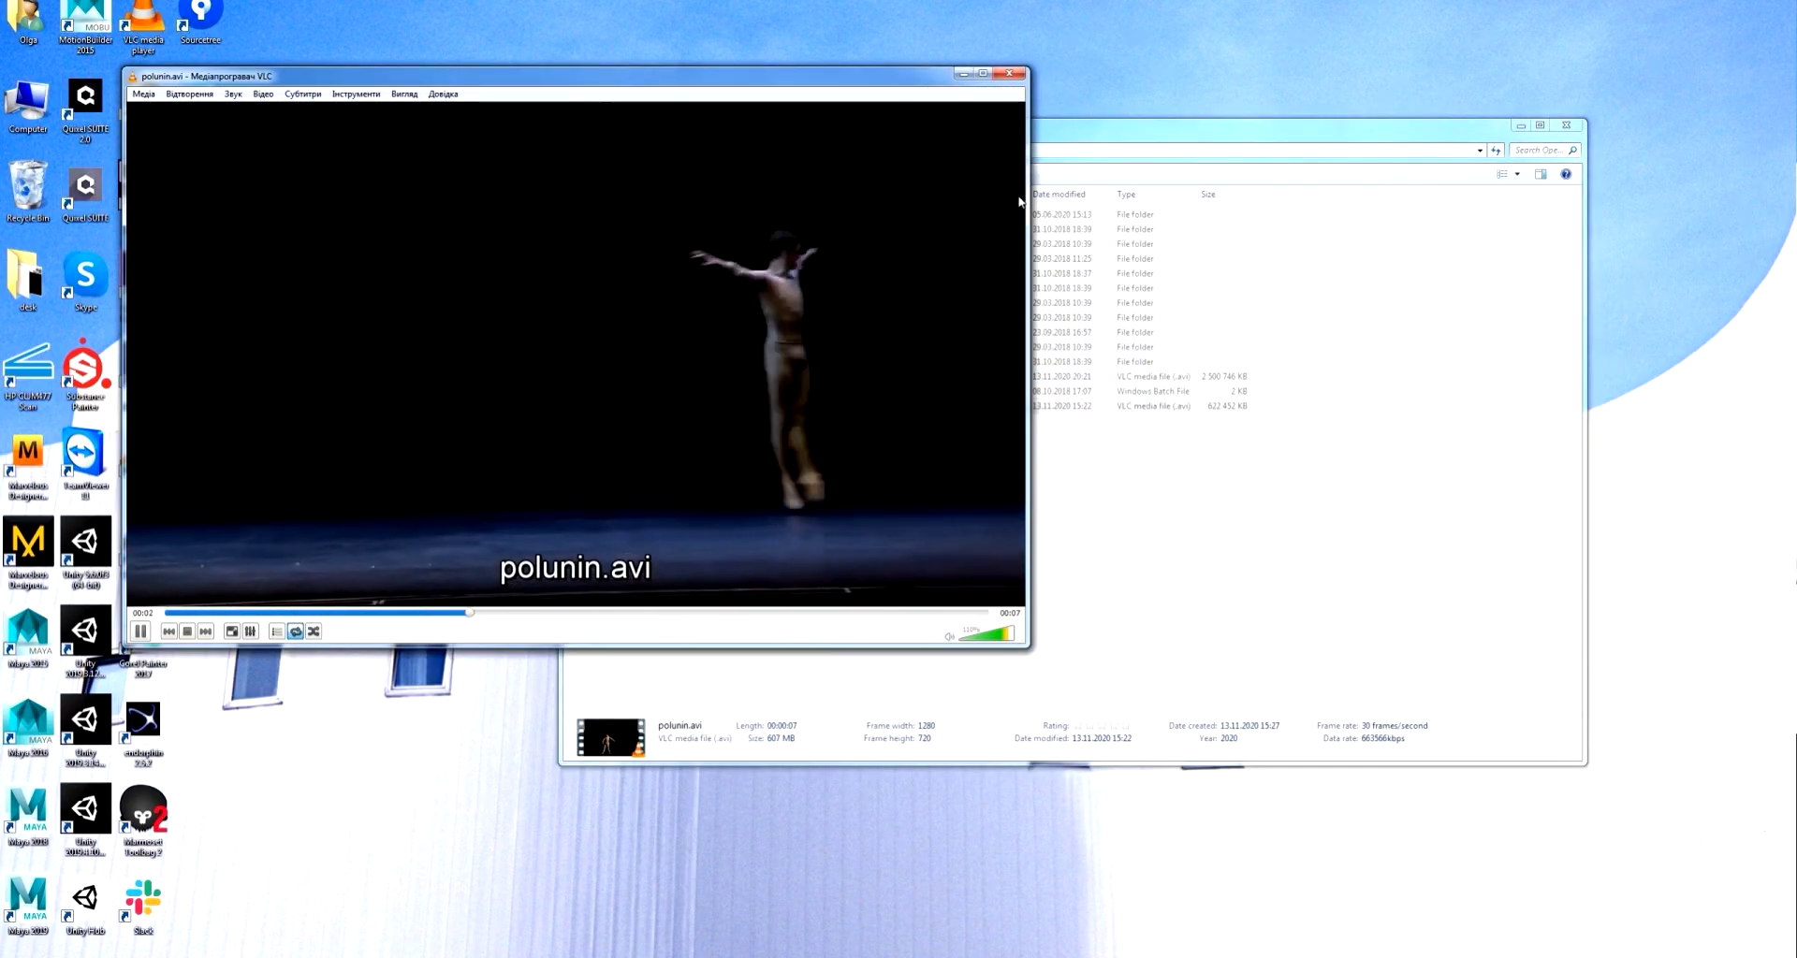
{"action": "left_click", "coordinate": [1009, 73]}
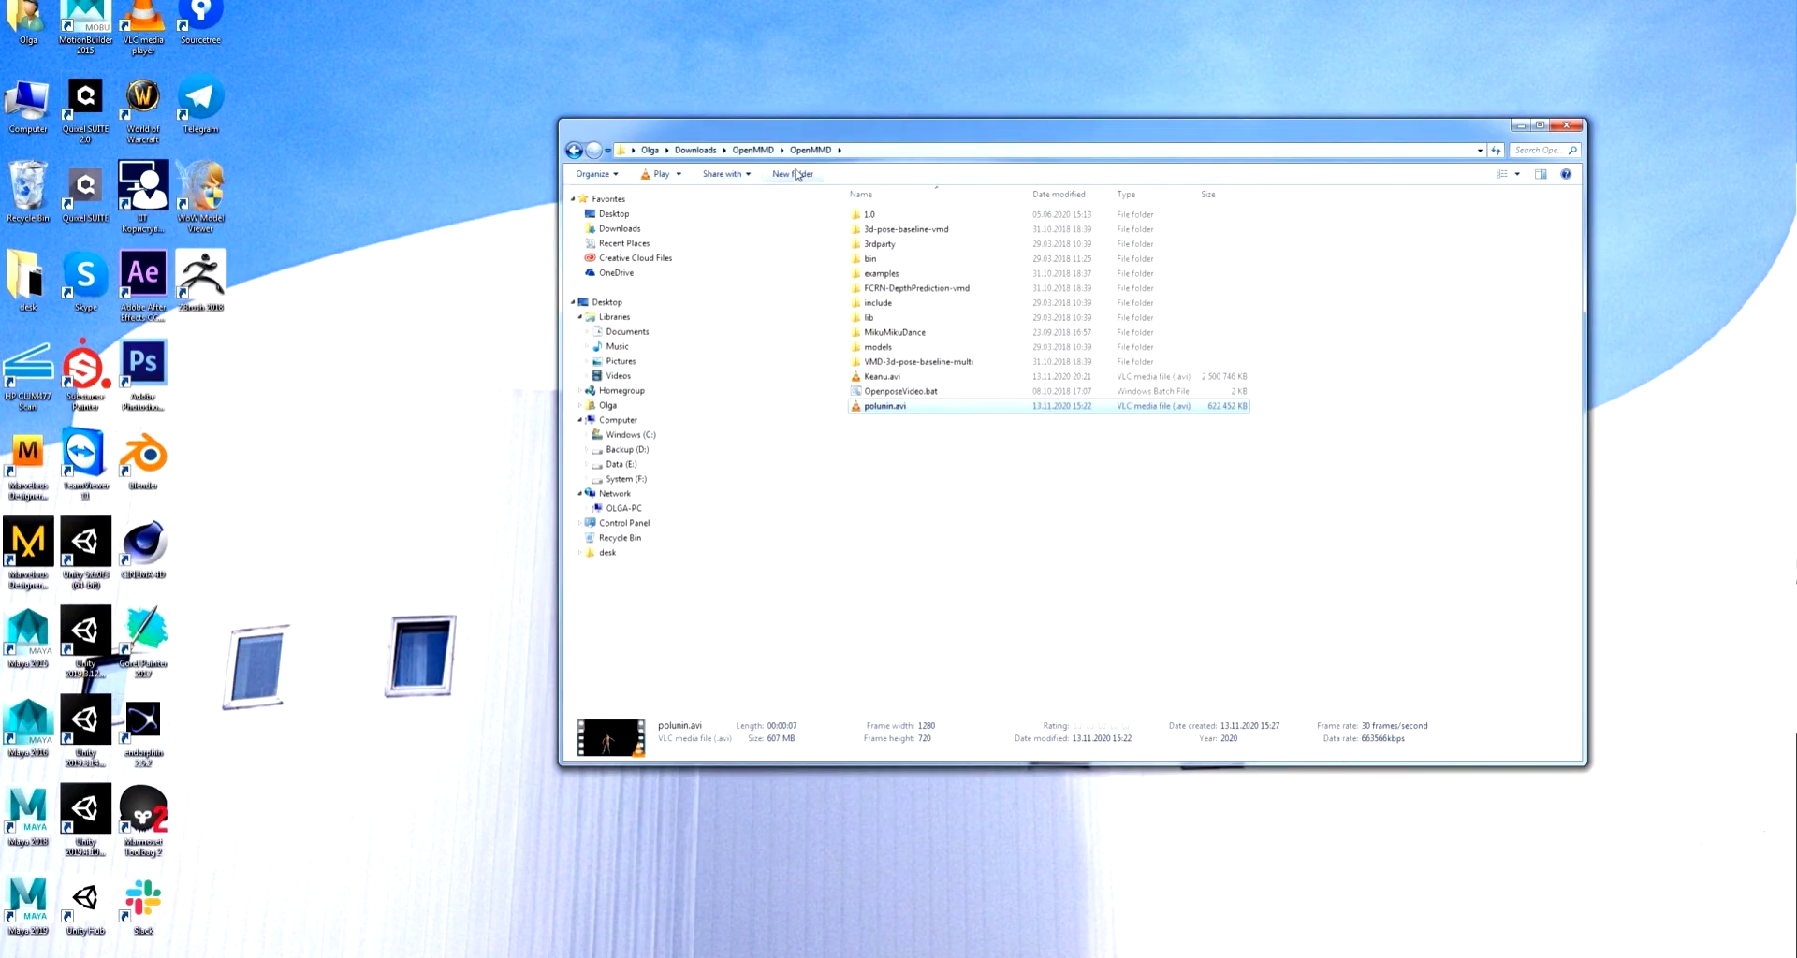
- Open a Command Prompt in the OpenMMD folder with the cmd address-bar command
{"action": "left_click", "coordinate": [890, 148]}
{"action": "type", "text": "cm"}
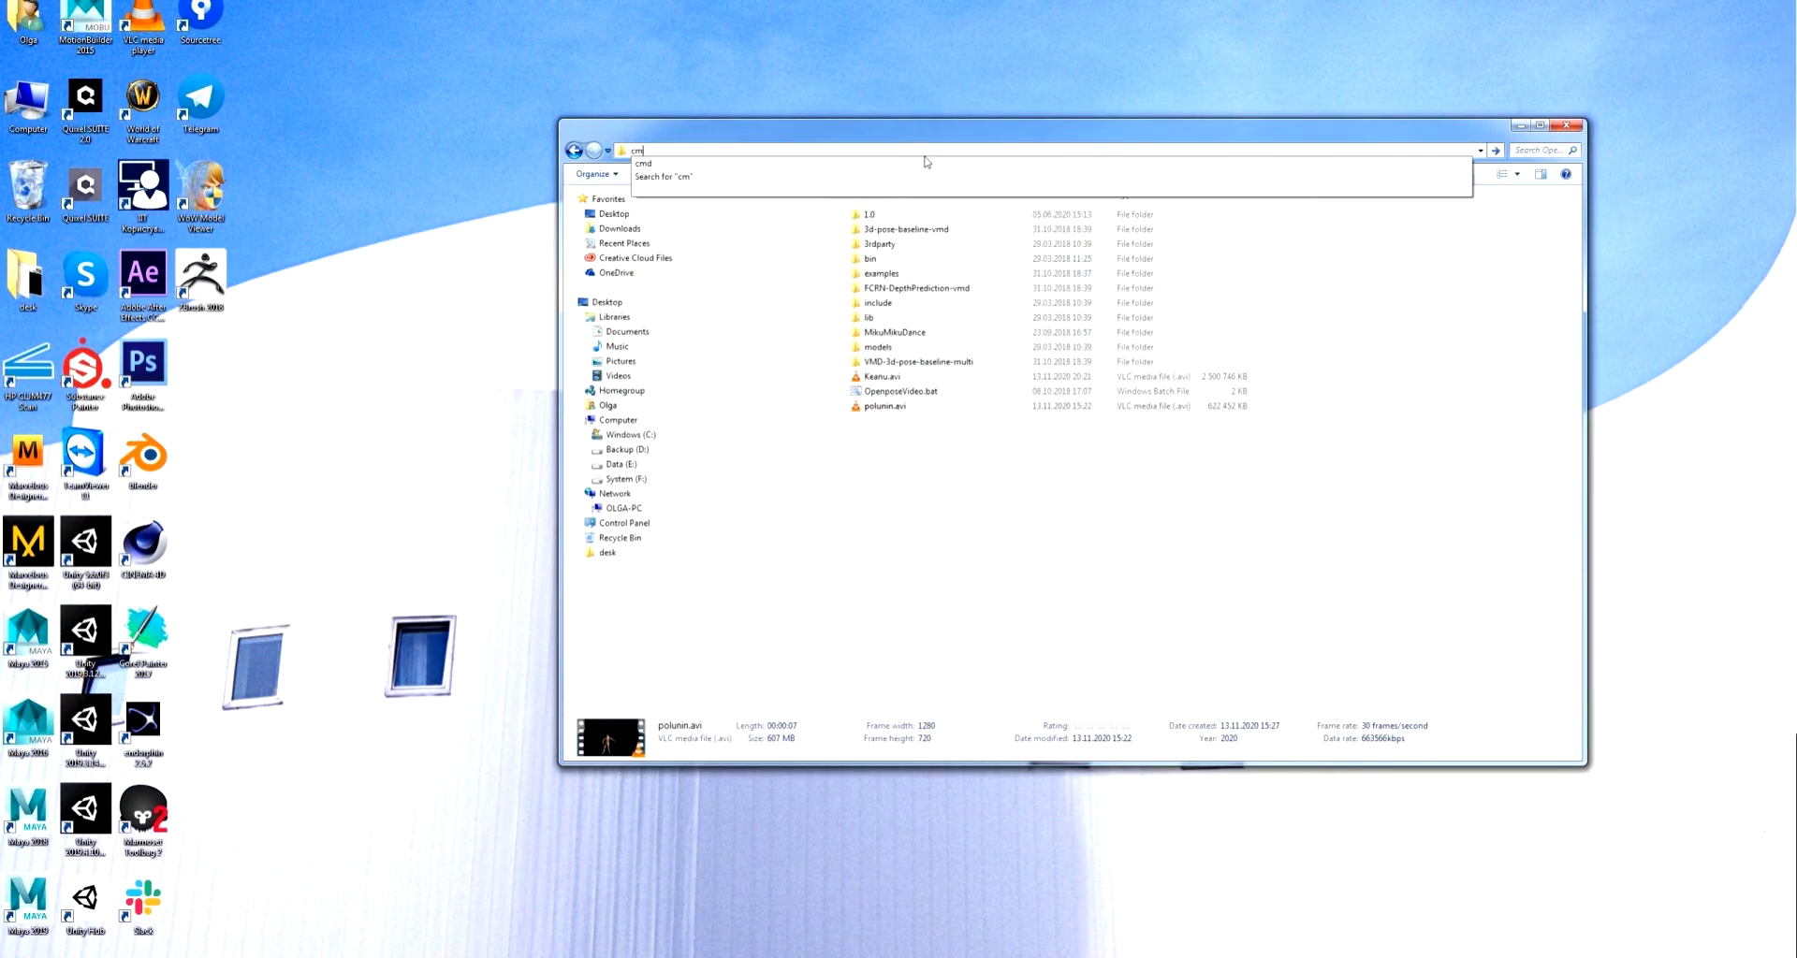
{"action": "type", "text": "d"}
{"action": "key", "text": "Return"}
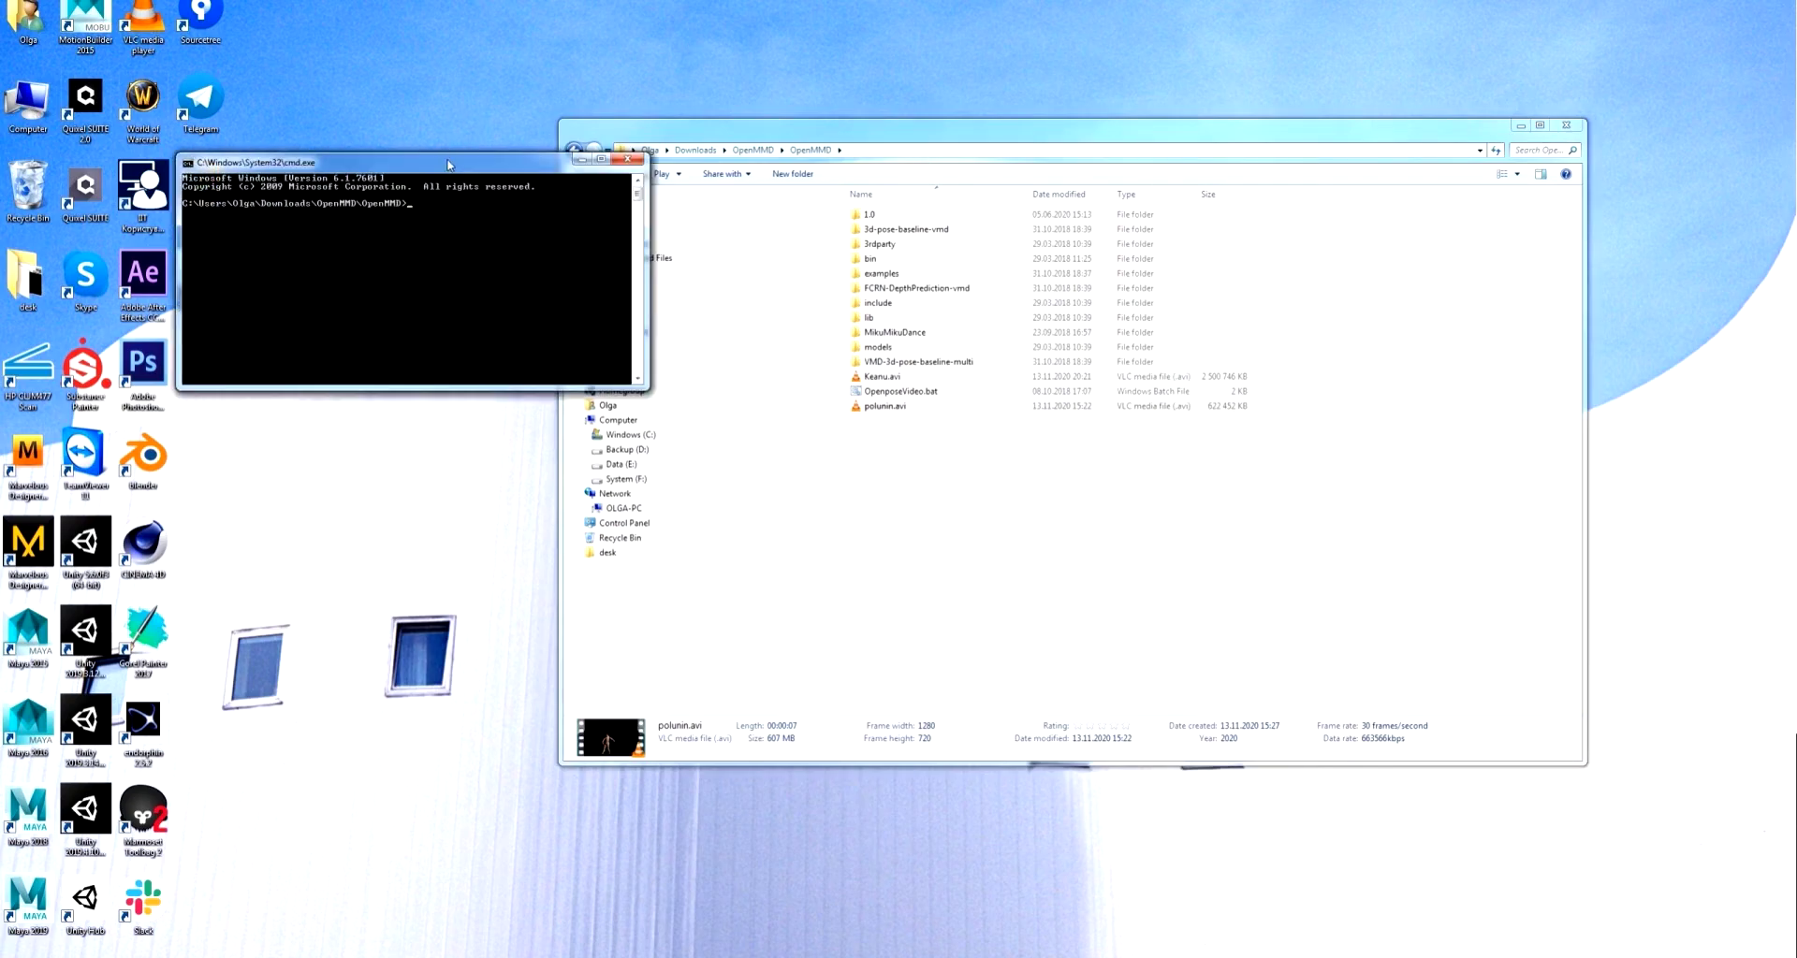
{"action": "left_click_drag", "start_coordinate": [448, 164], "coordinate": [934, 341]}
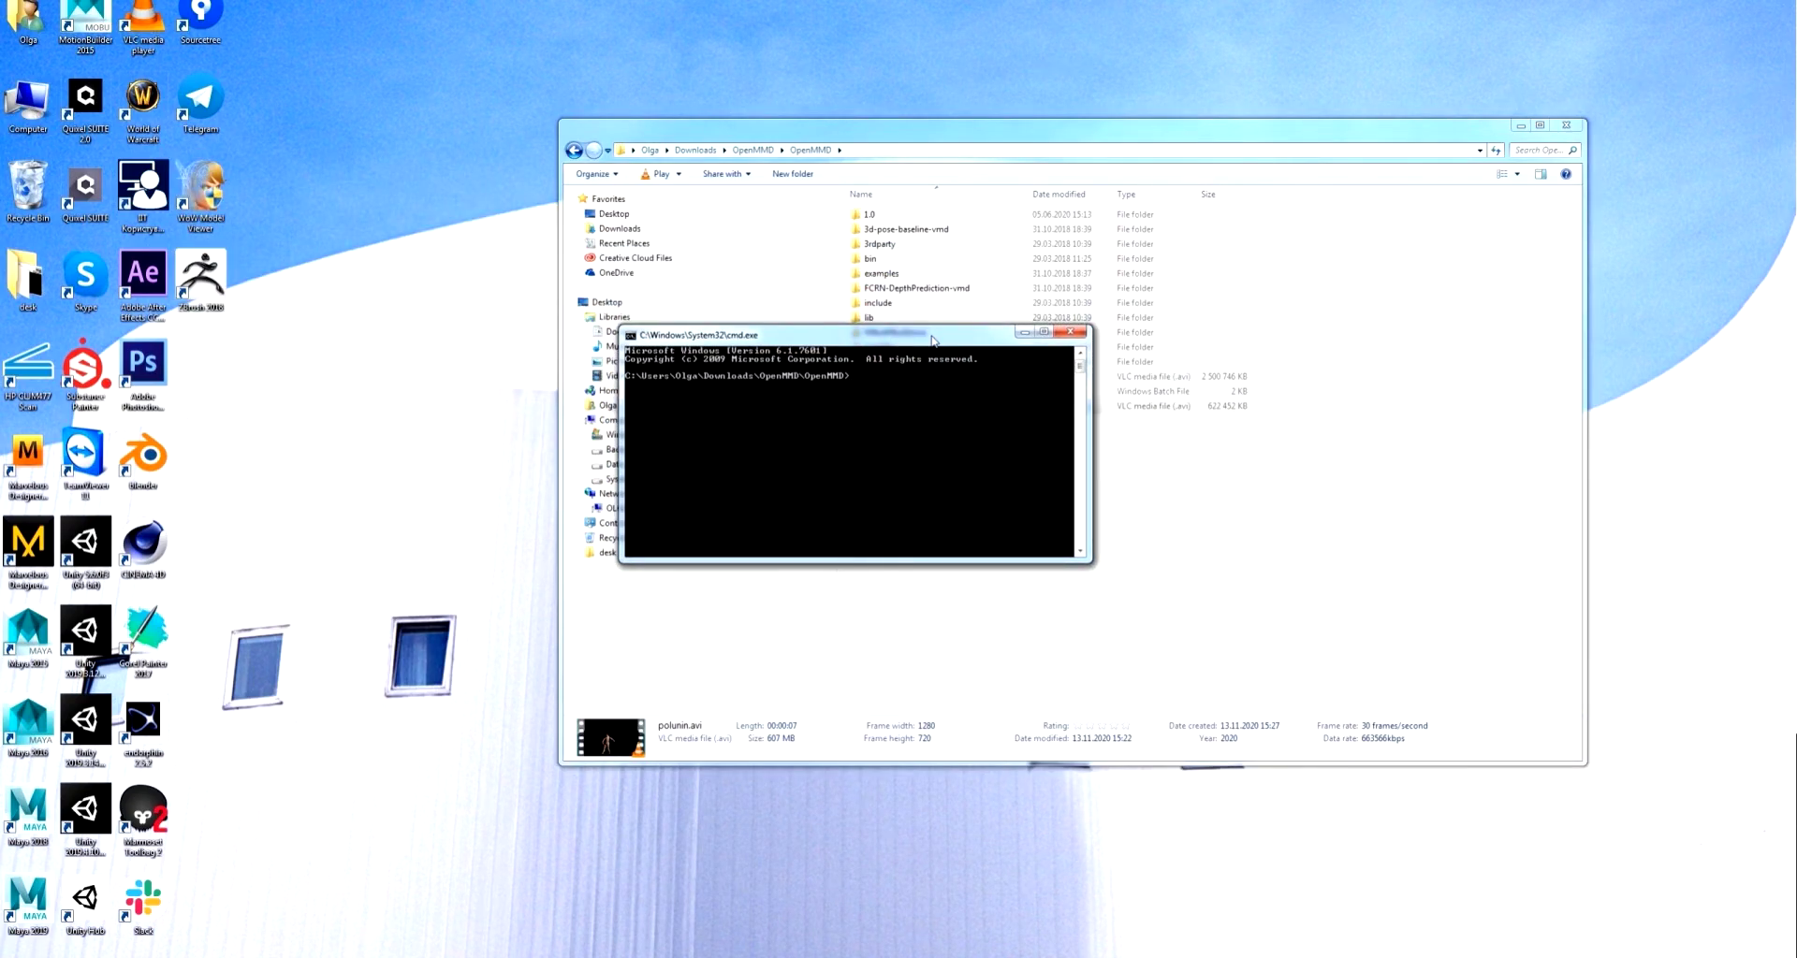
- Run OpenMMD.bat to convert the video's pose into a .vmd motion file
{"action": "type", "text": "OpenMMD.bat"}
{"action": "key", "text": "Return"}
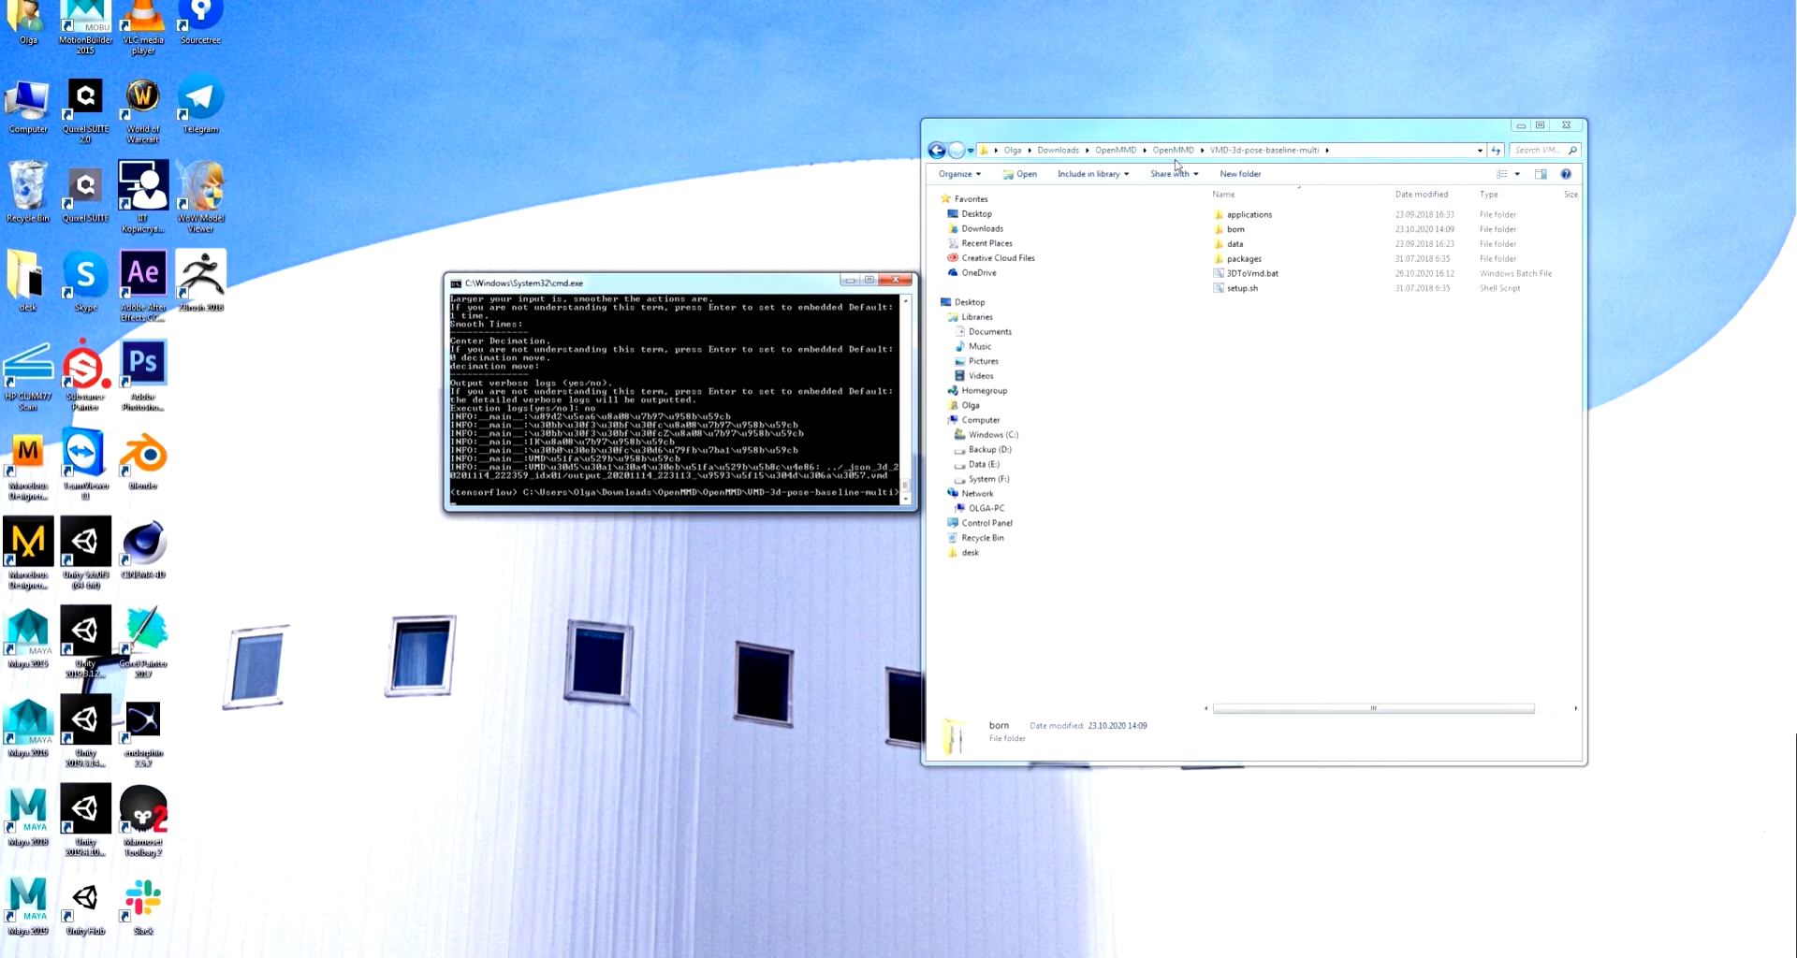
{"action": "left_click", "coordinate": [1634, 845]}
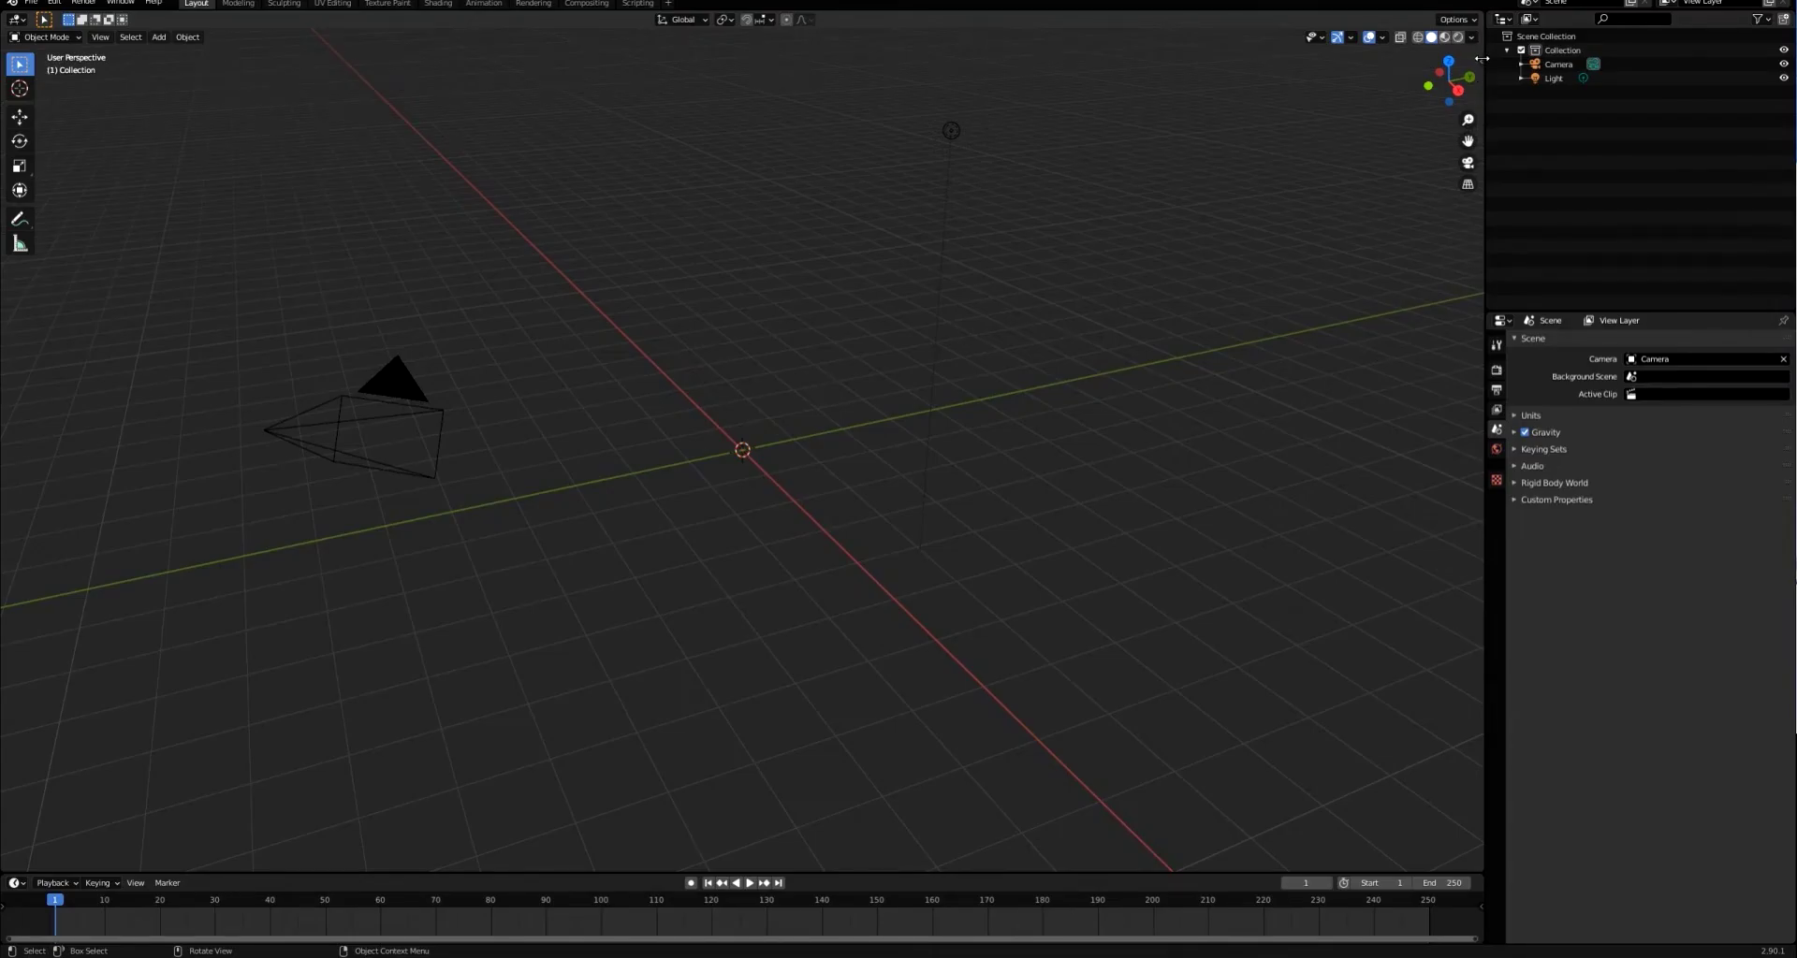
- Start an MMD Model Import and filter the Downloads folder for 'op'
{"action": "left_click", "coordinate": [1482, 58]}
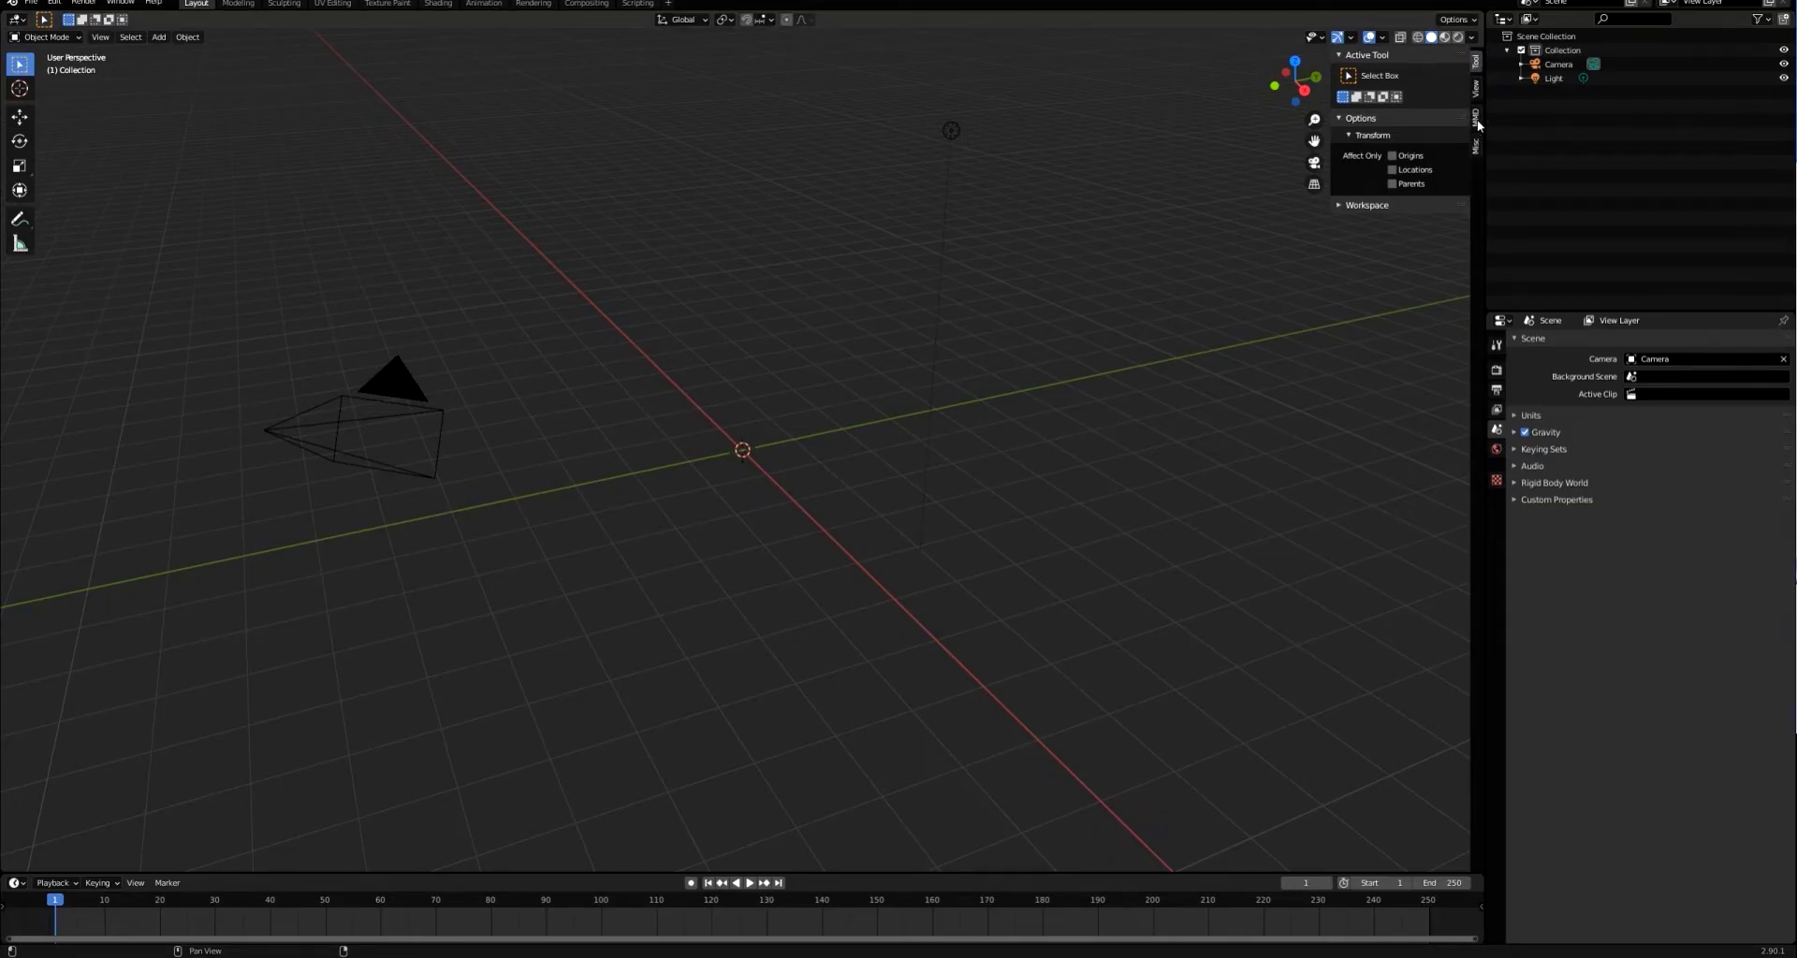
{"action": "left_click", "coordinate": [1477, 122]}
{"action": "left_click", "coordinate": [1354, 139]}
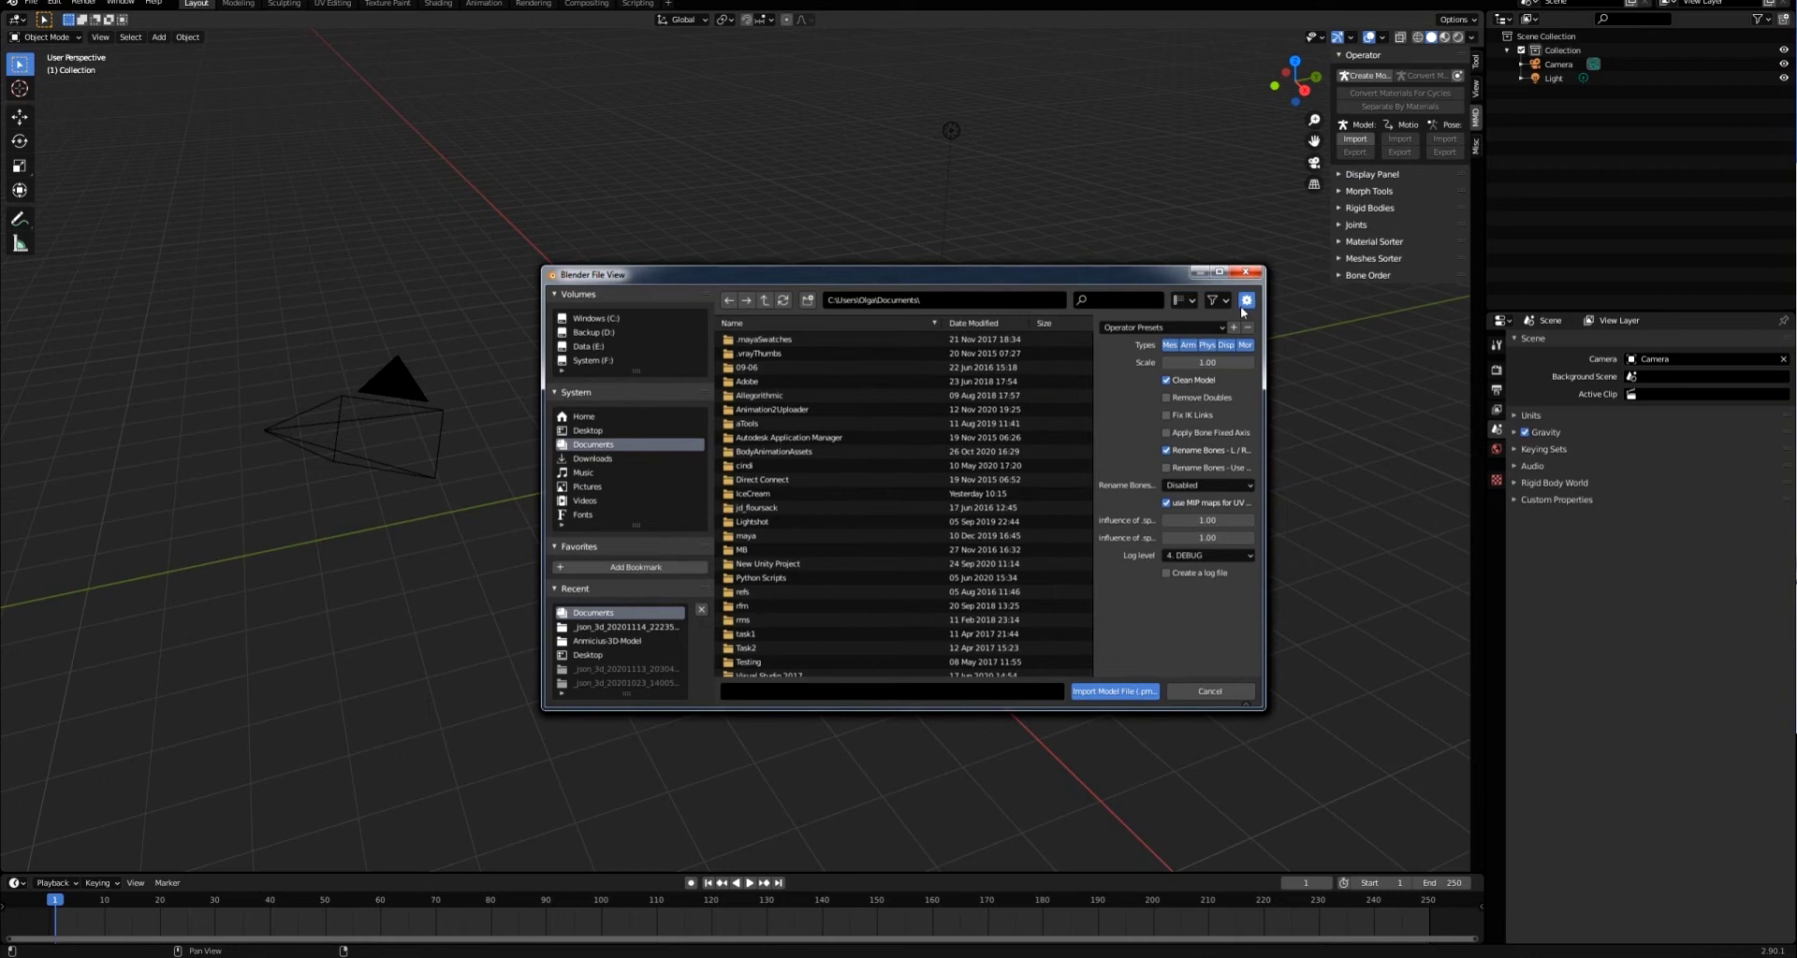
{"action": "left_click", "coordinate": [590, 458]}
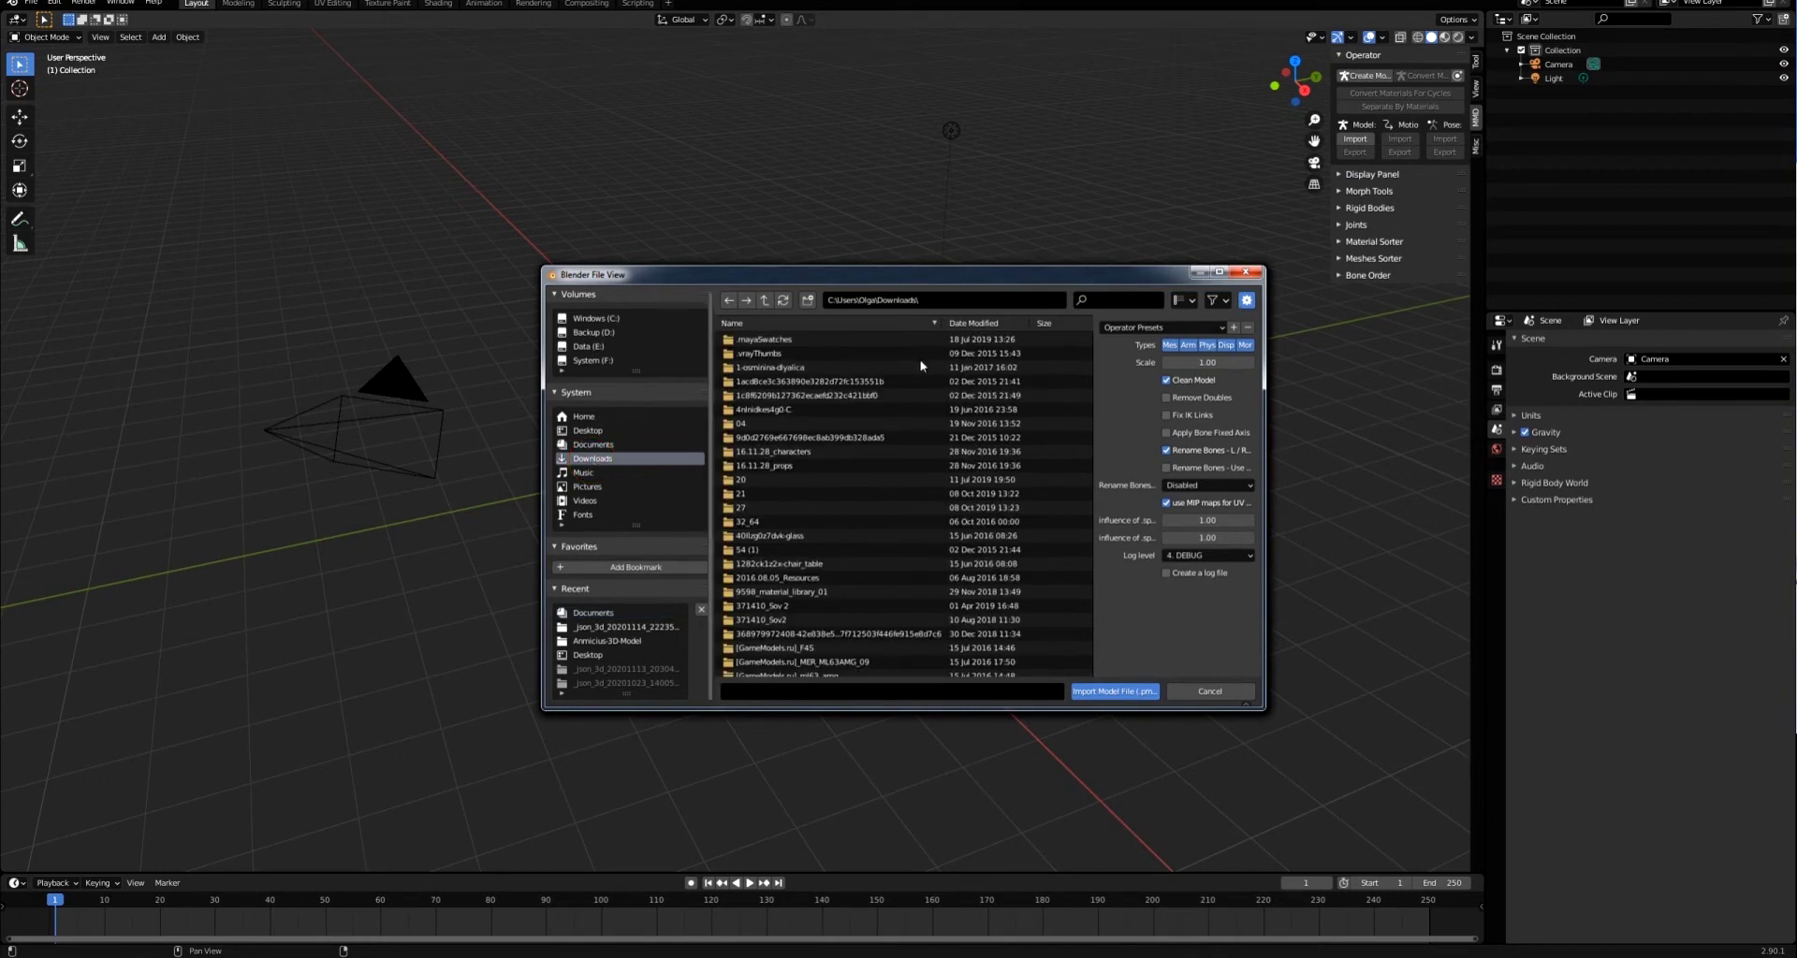
{"action": "left_click", "coordinate": [1118, 299]}
{"action": "type", "text": "op"}
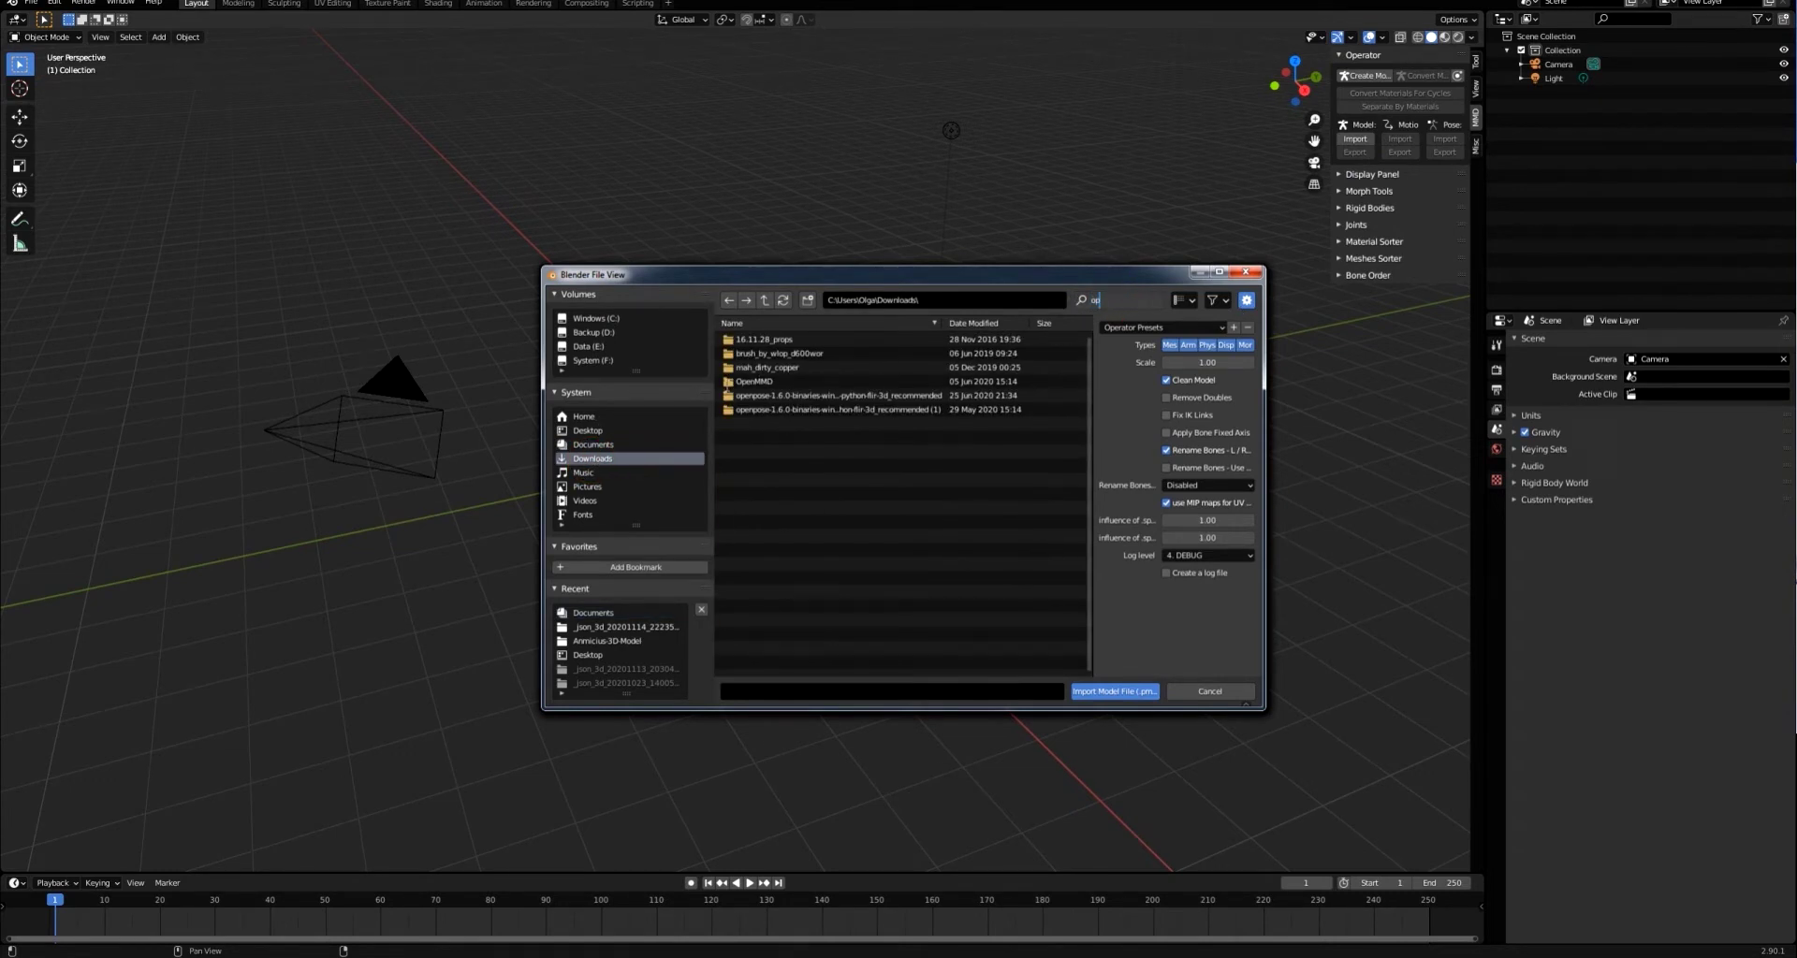
- Import the character's .pmx model from the OpenMMD models folder
{"action": "double_click", "coordinate": [754, 382]}
{"action": "double_click", "coordinate": [751, 339]}
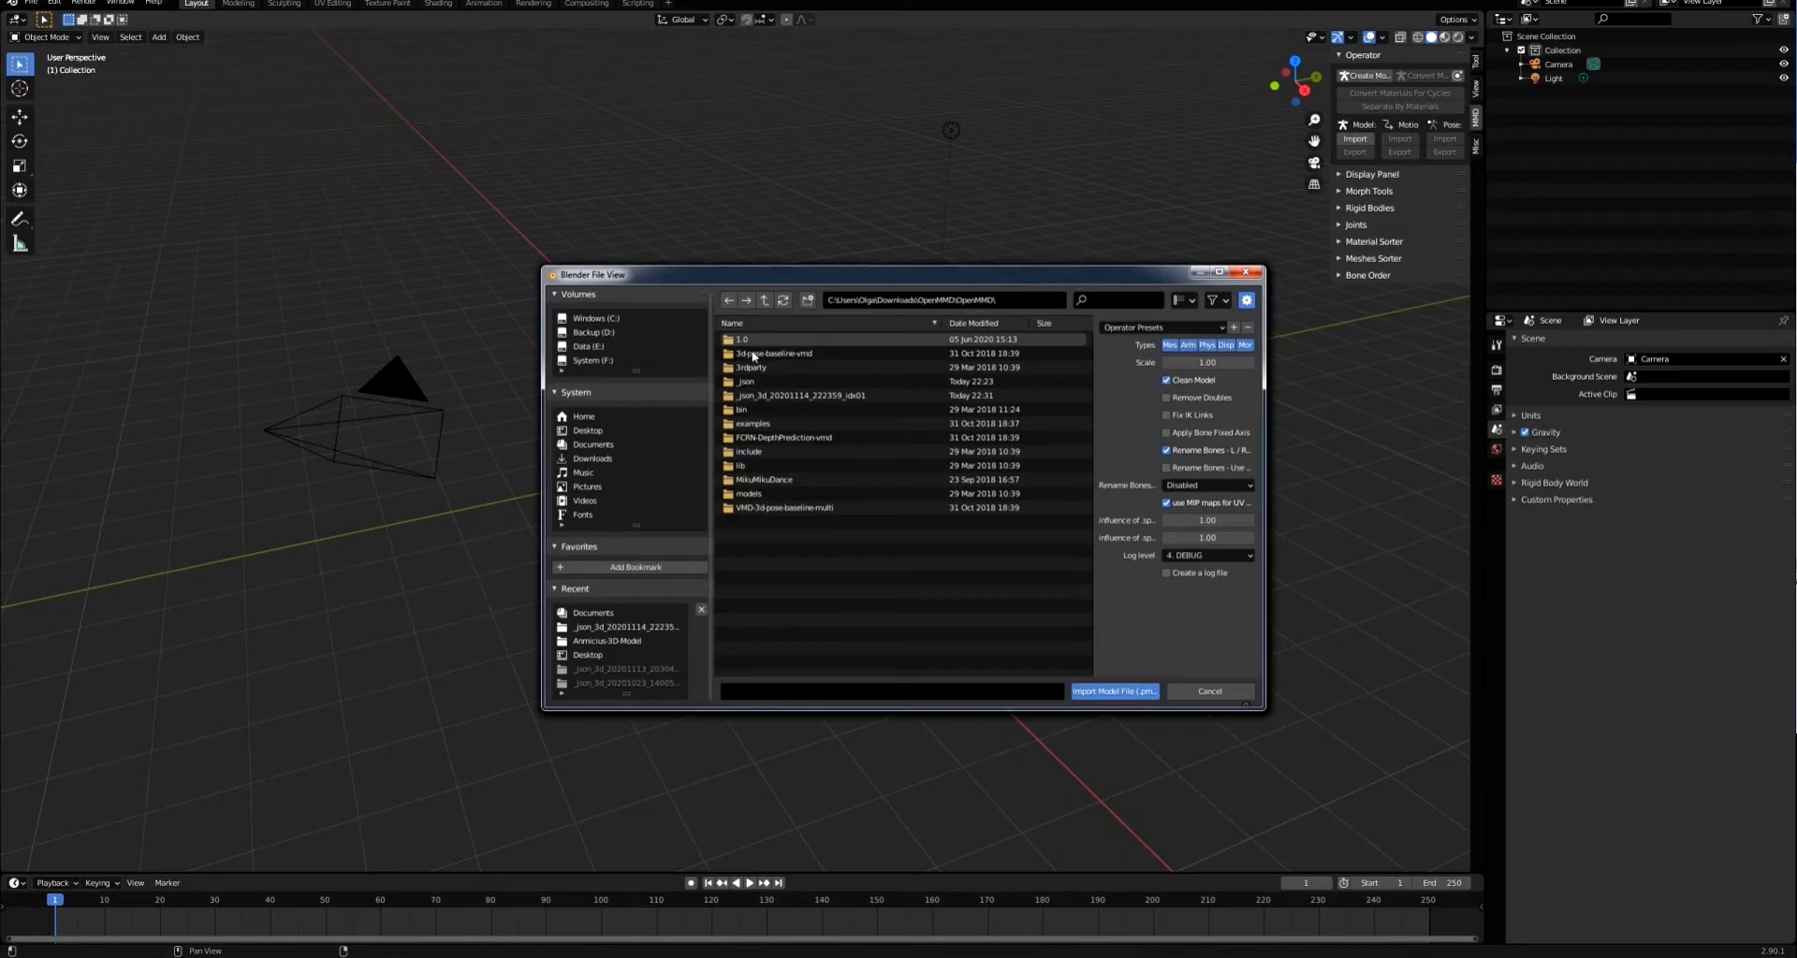
{"action": "double_click", "coordinate": [778, 465]}
{"action": "double_click", "coordinate": [779, 339]}
{"action": "left_click", "coordinate": [783, 353]}
{"action": "left_click", "coordinate": [1115, 691]}
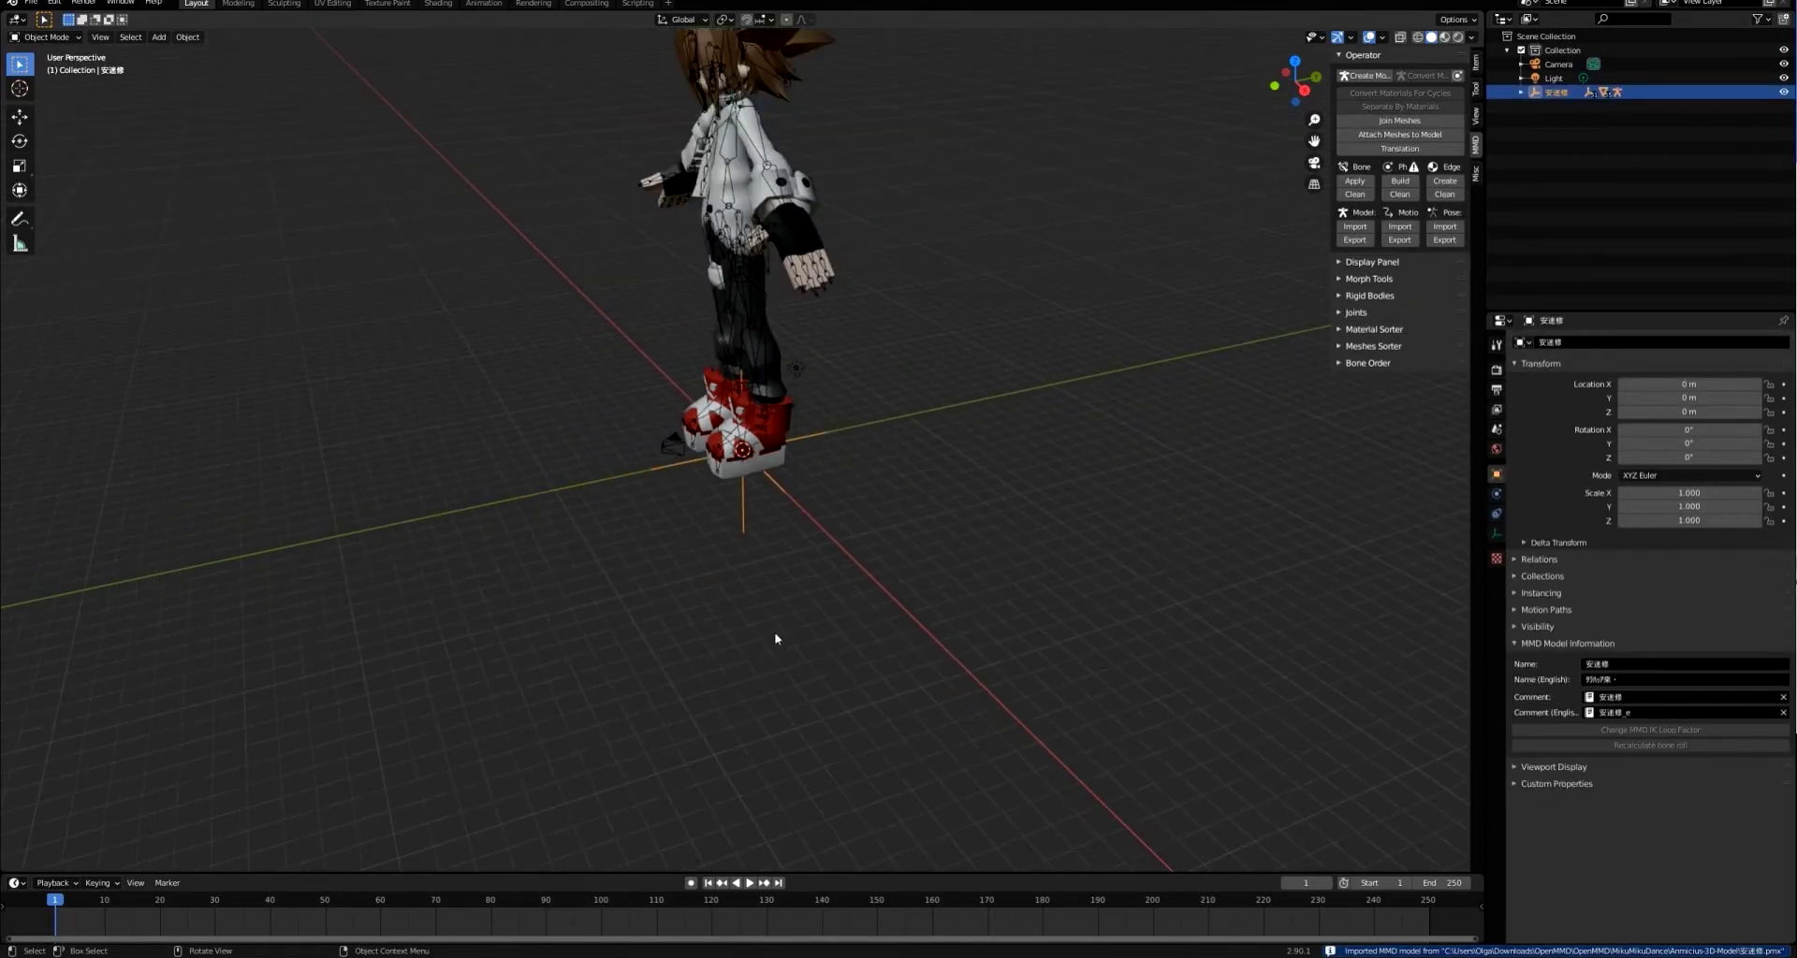
- Start an MMD Motion Import and filter Downloads for 'openmmd'
{"action": "middle_click_drag", "start_coordinate": [747, 667], "coordinate": [851, 640]}
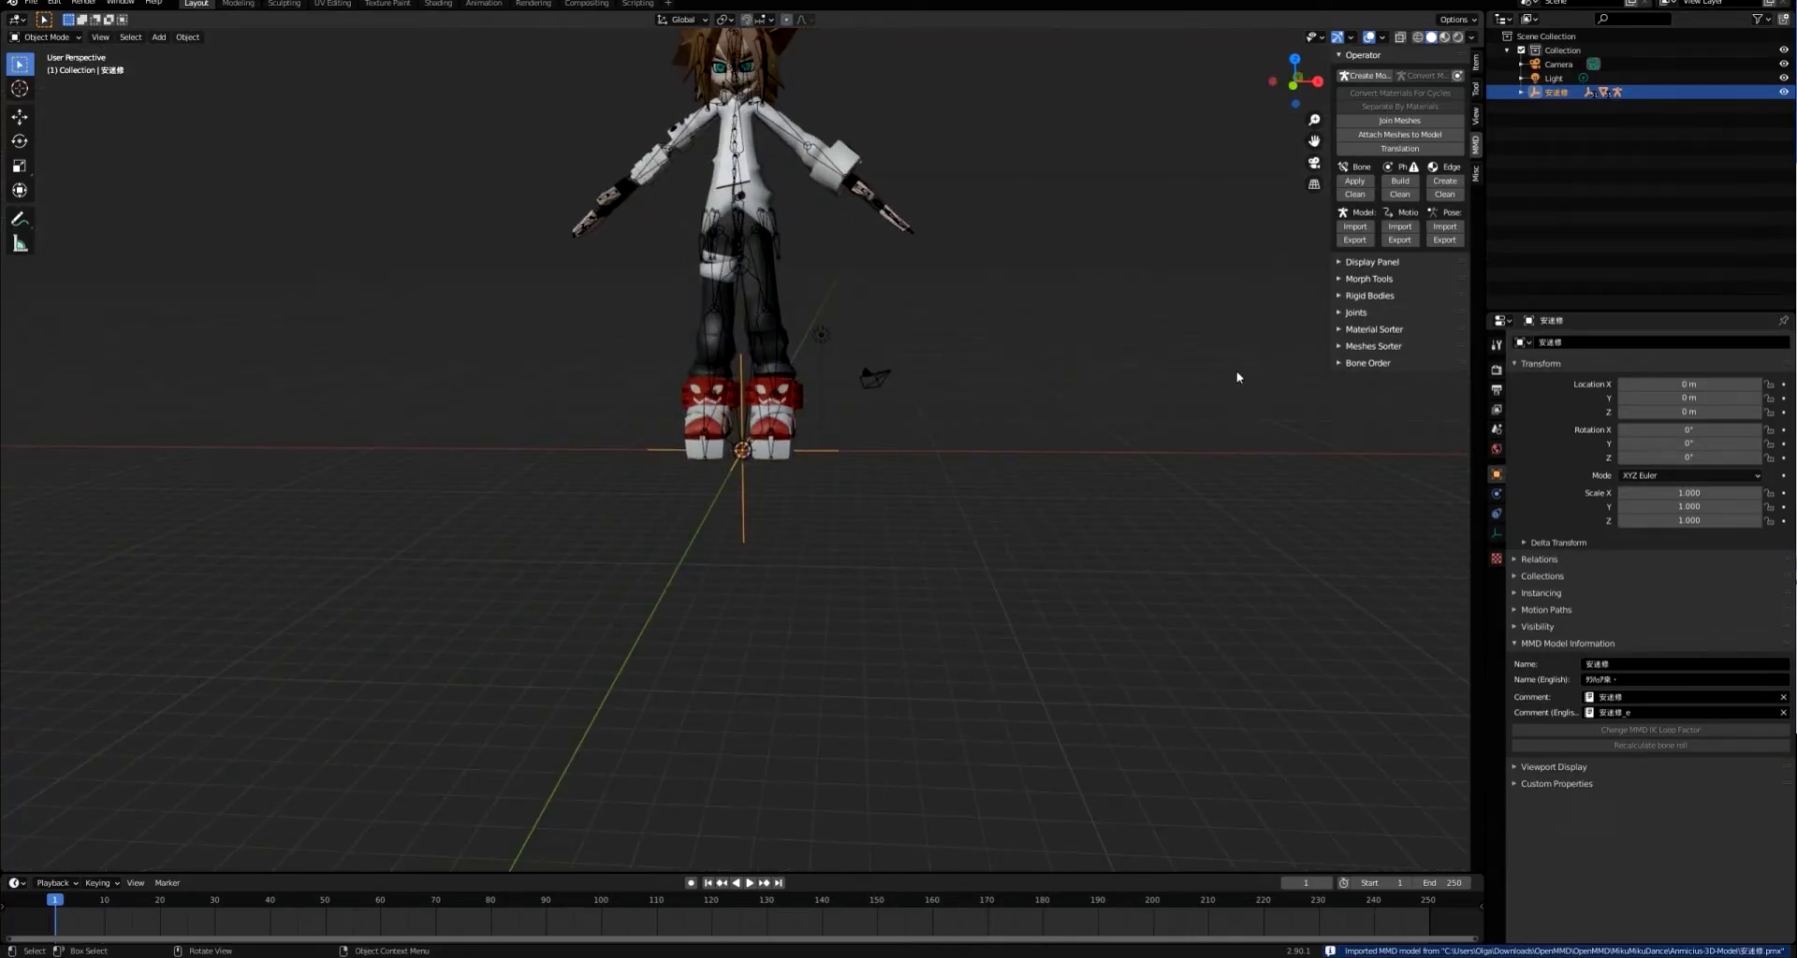
{"action": "left_click", "coordinate": [1403, 230]}
{"action": "left_click", "coordinate": [599, 459]}
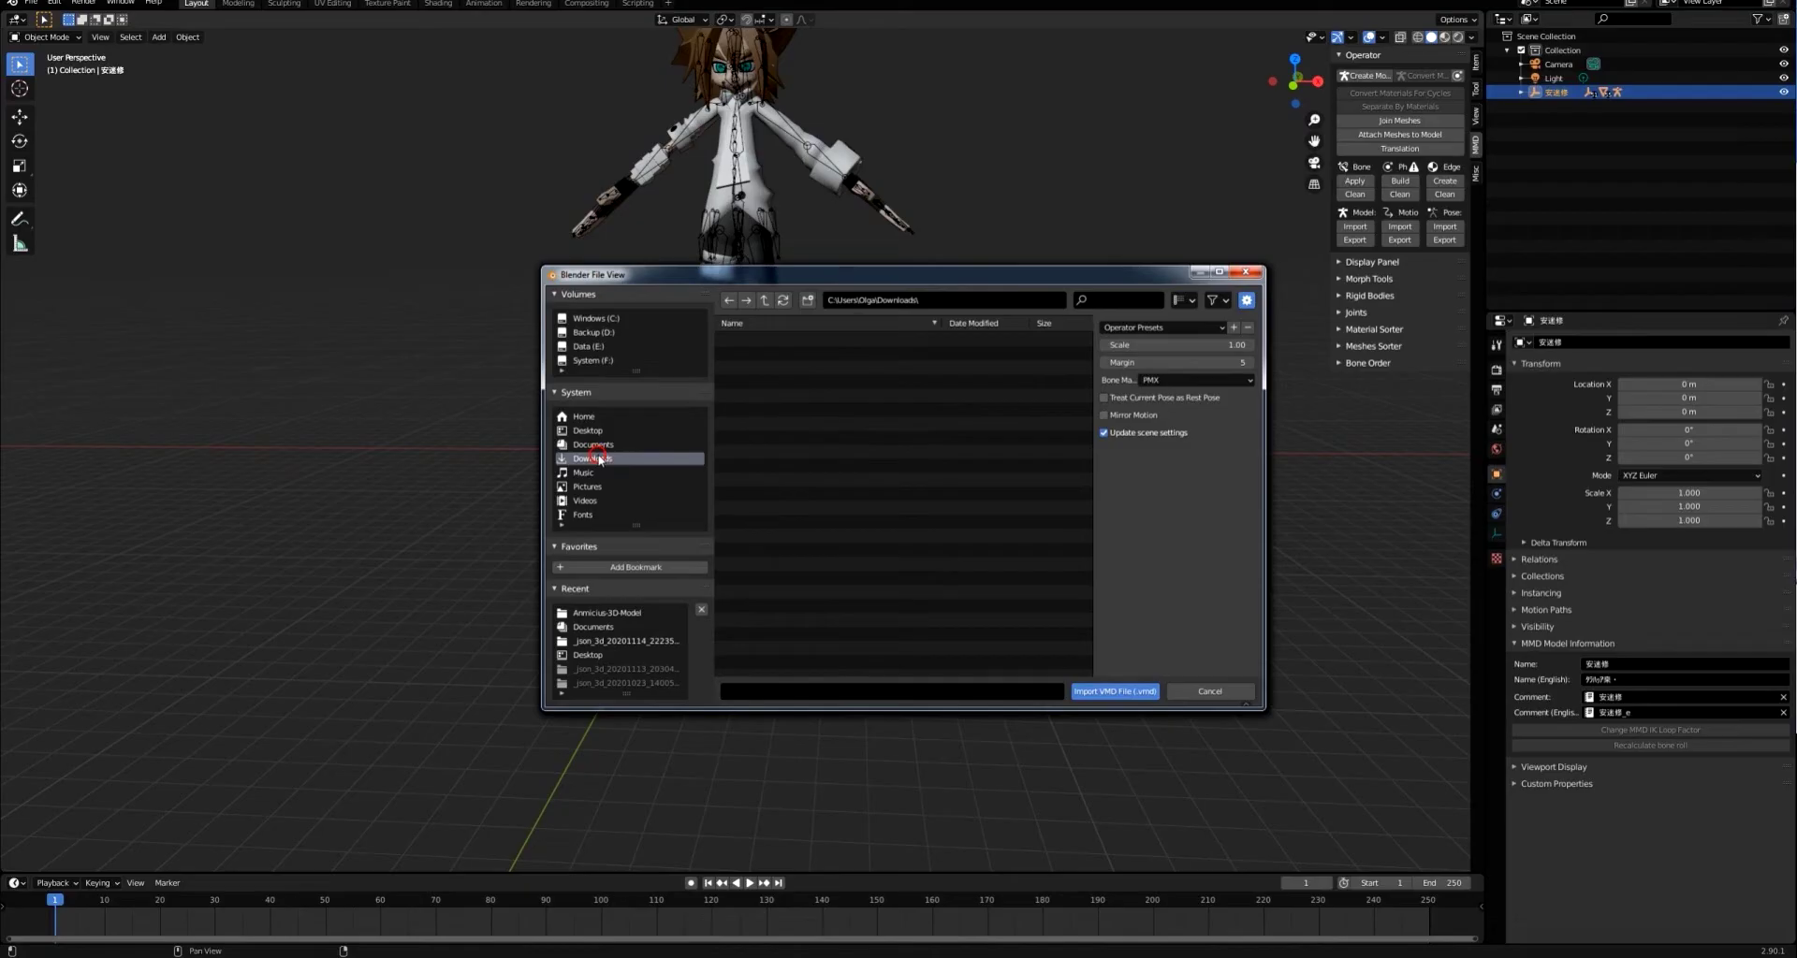
{"action": "left_click", "coordinate": [1097, 301]}
{"action": "type", "text": "openmmd"}
- Import the .vmd from the _json_3d_20201114_222359_idx01 folder and scrub the timeline to check it
{"action": "double_click", "coordinate": [743, 340]}
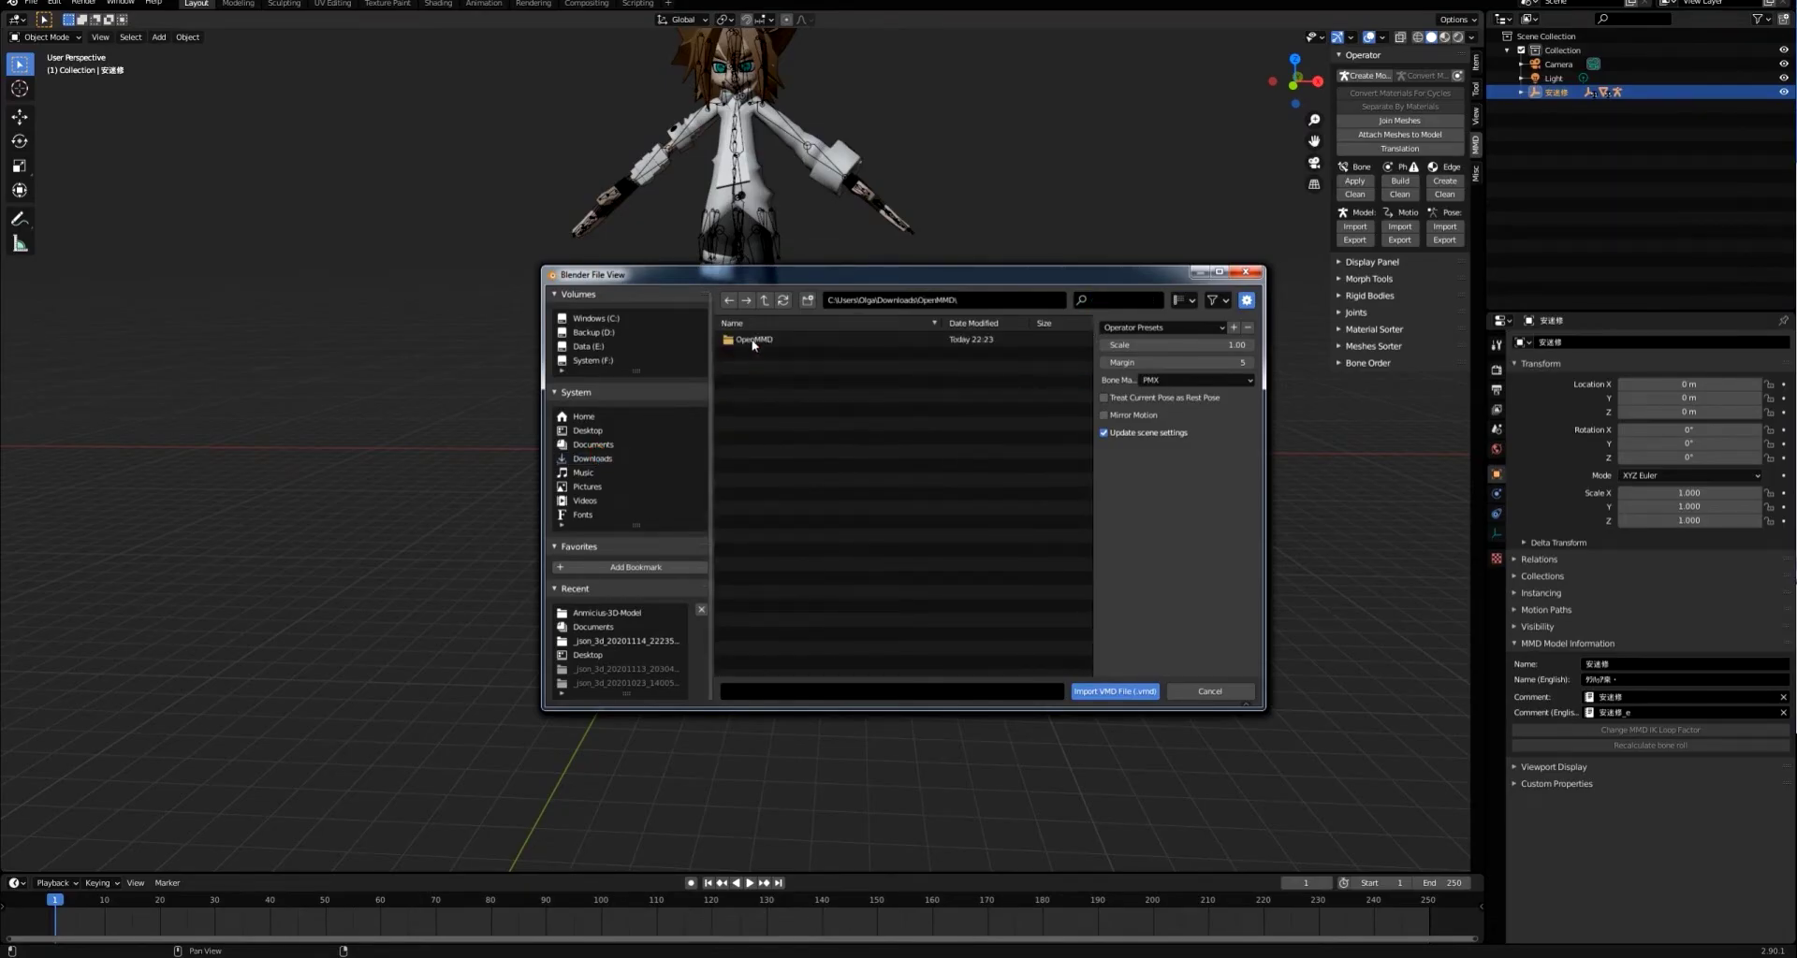
{"action": "double_click", "coordinate": [743, 339]}
{"action": "double_click", "coordinate": [775, 395]}
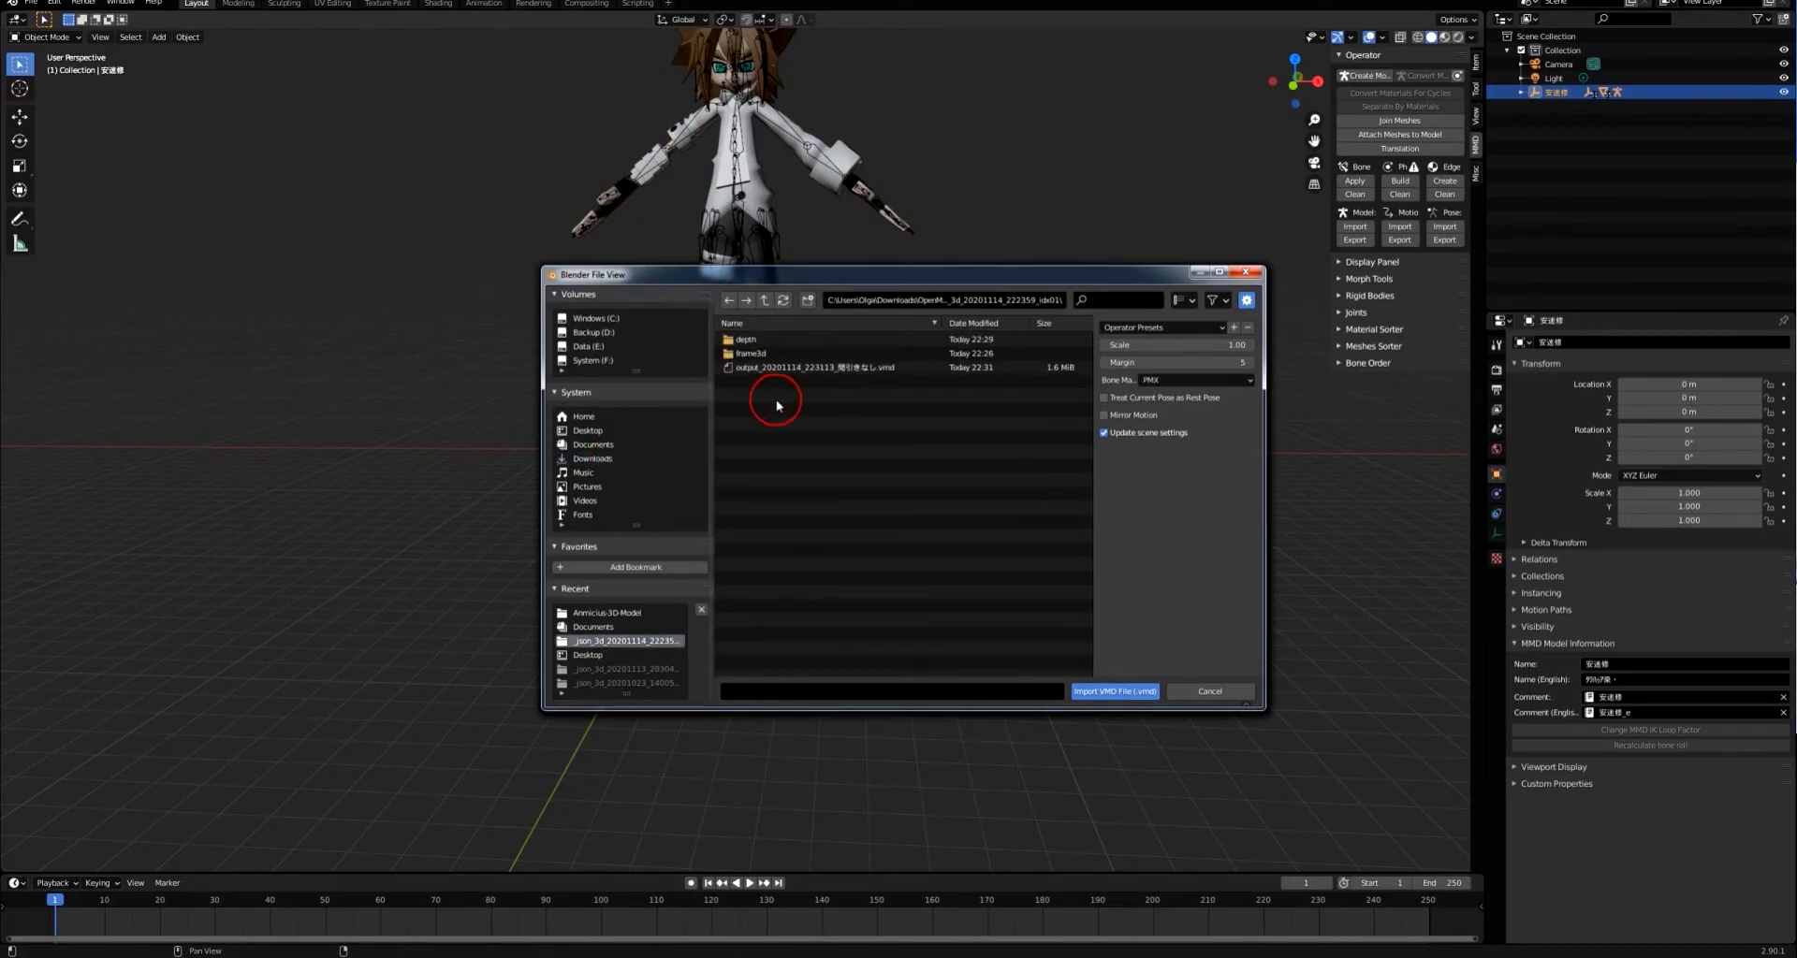
{"action": "left_click", "coordinate": [816, 371]}
{"action": "left_click", "coordinate": [1086, 691]}
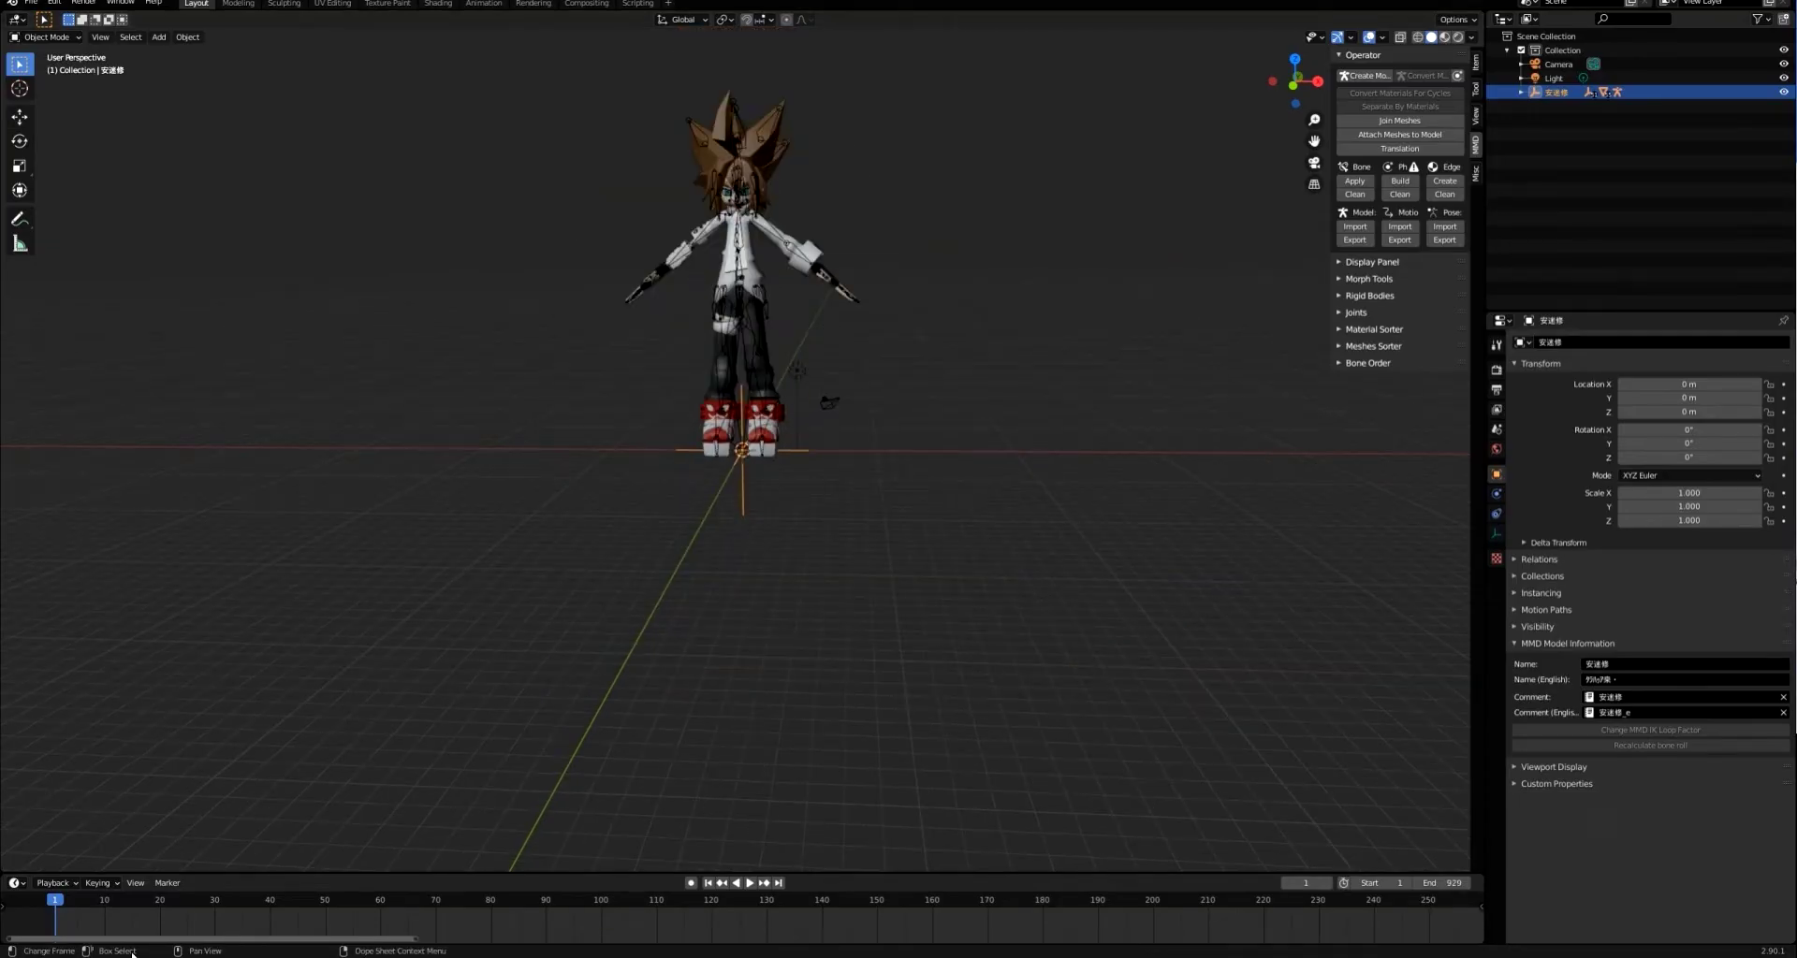
{"action": "left_click", "coordinate": [84, 905]}
{"action": "left_click_drag", "start_coordinate": [85, 905], "coordinate": [7, 913]}
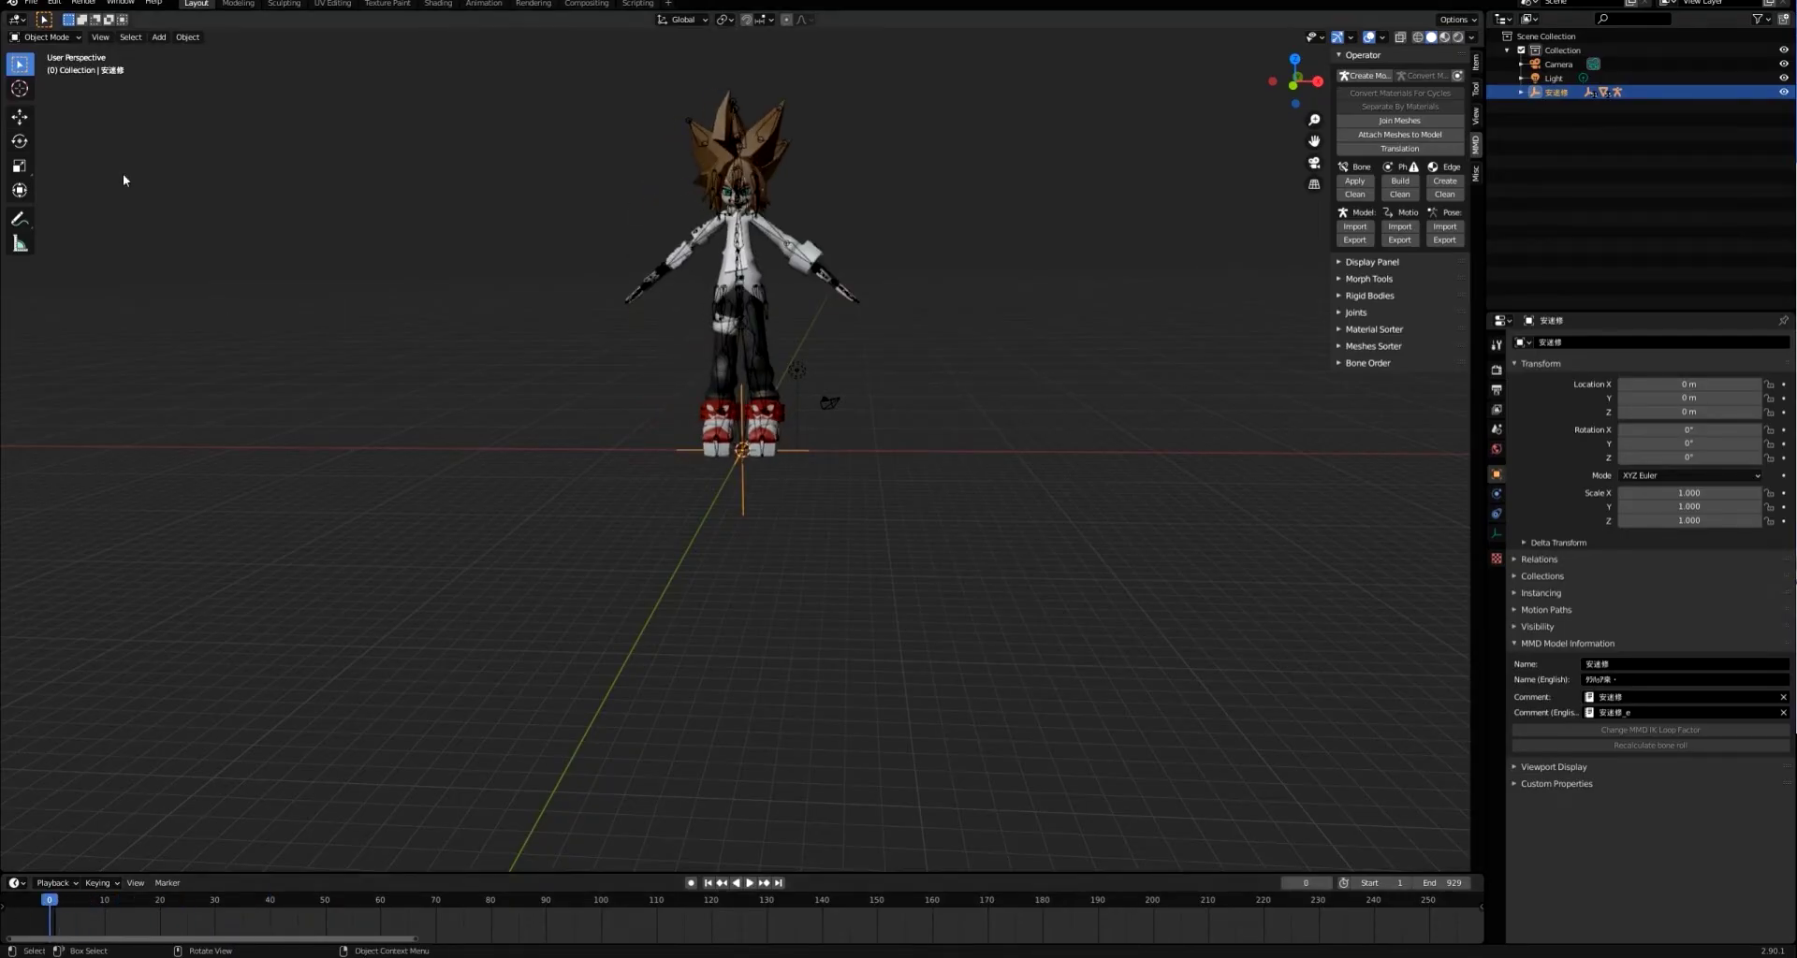
- Set up an FBX export limited to Armature and Mesh at 0.01 scale
{"action": "left_click", "coordinate": [33, 4]}
{"action": "mouse_move", "coordinate": [101, 204]}
{"action": "left_click", "coordinate": [187, 332]}
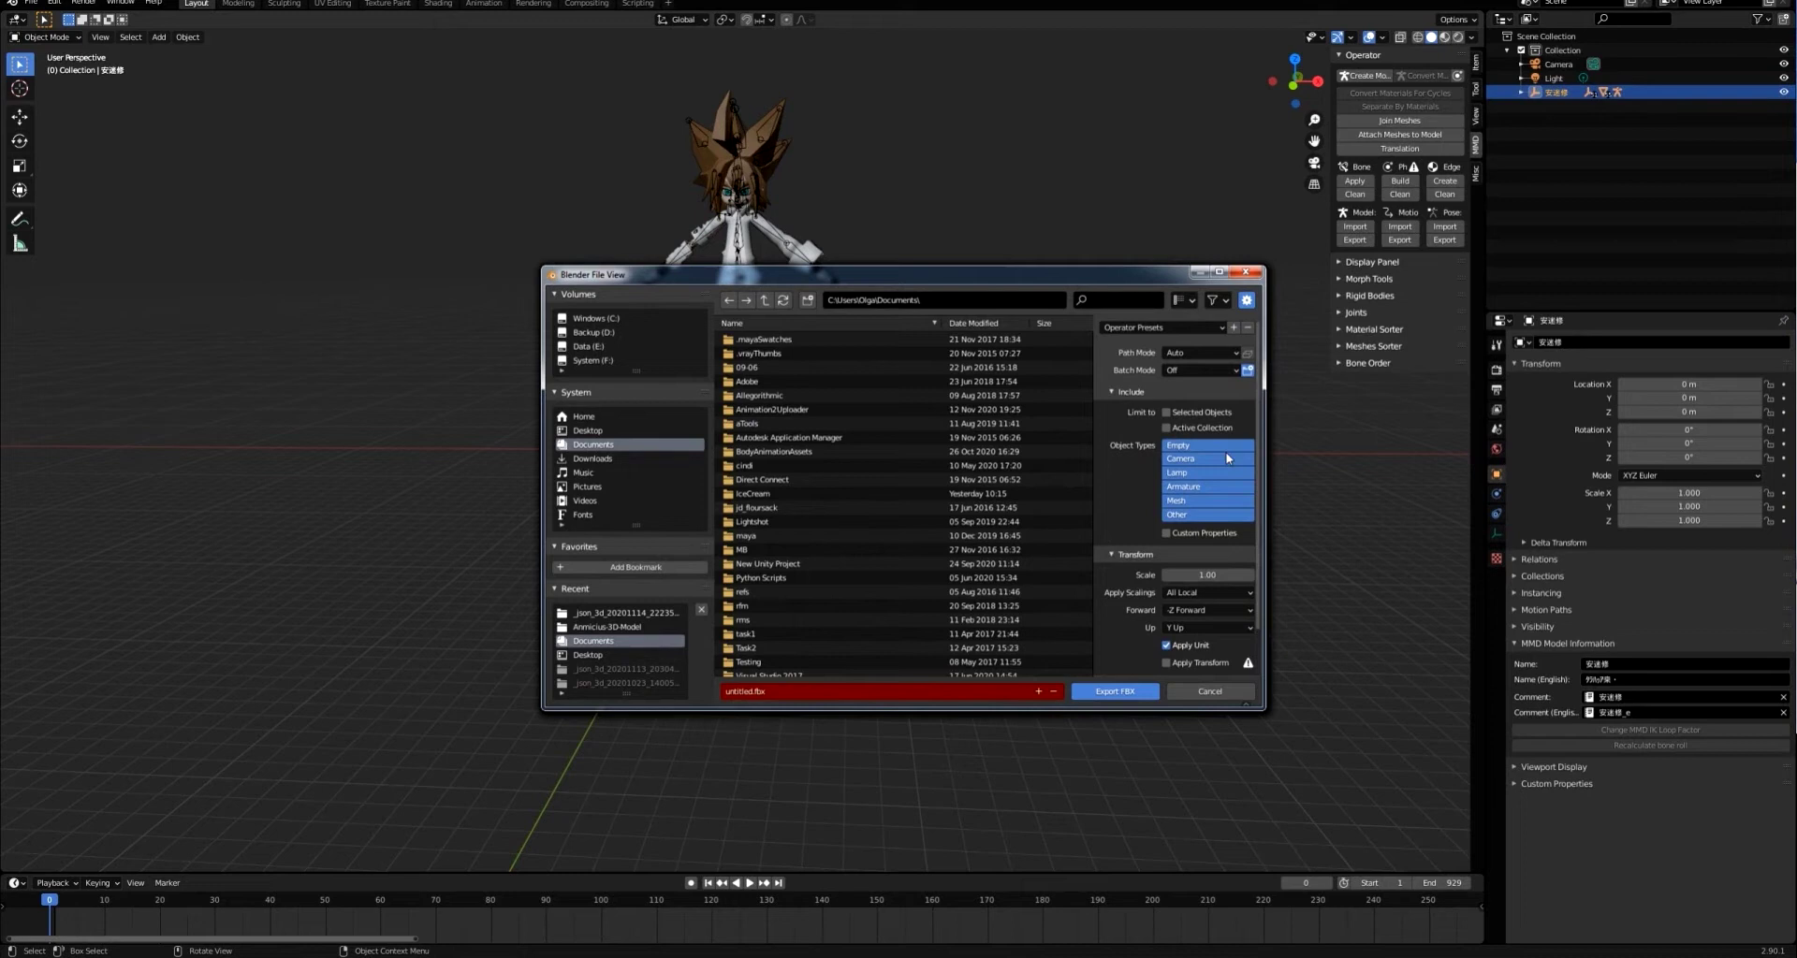
{"action": "left_click", "coordinate": [1207, 487]}
{"action": "left_click", "coordinate": [1208, 501], "text": "shift"}
{"action": "scroll", "coordinate": [1234, 548], "scroll_direction": "down", "scroll_amount": 1}
{"action": "left_click", "coordinate": [1217, 546]}
{"action": "type", "text": "0.01"}
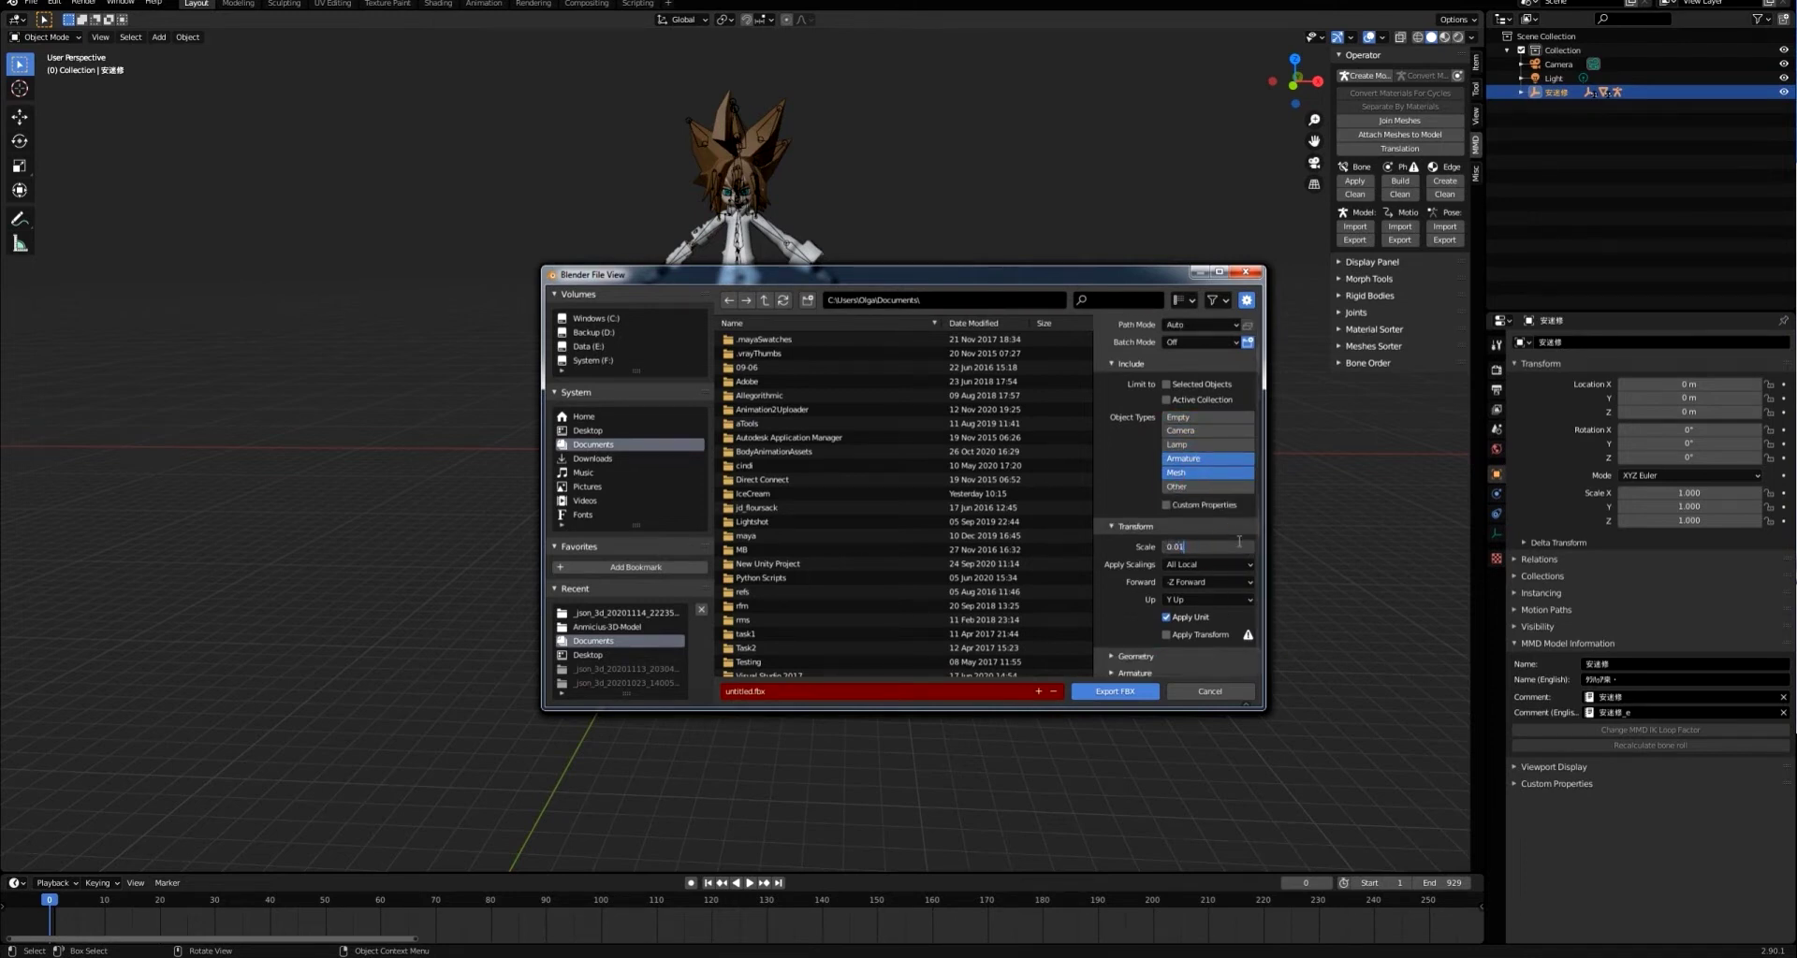
{"action": "left_click", "coordinate": [1113, 657]}
- Export with baked animation as Keanu.fbx on the Desktop
{"action": "scroll", "coordinate": [1116, 645], "scroll_direction": "down", "scroll_amount": 4}
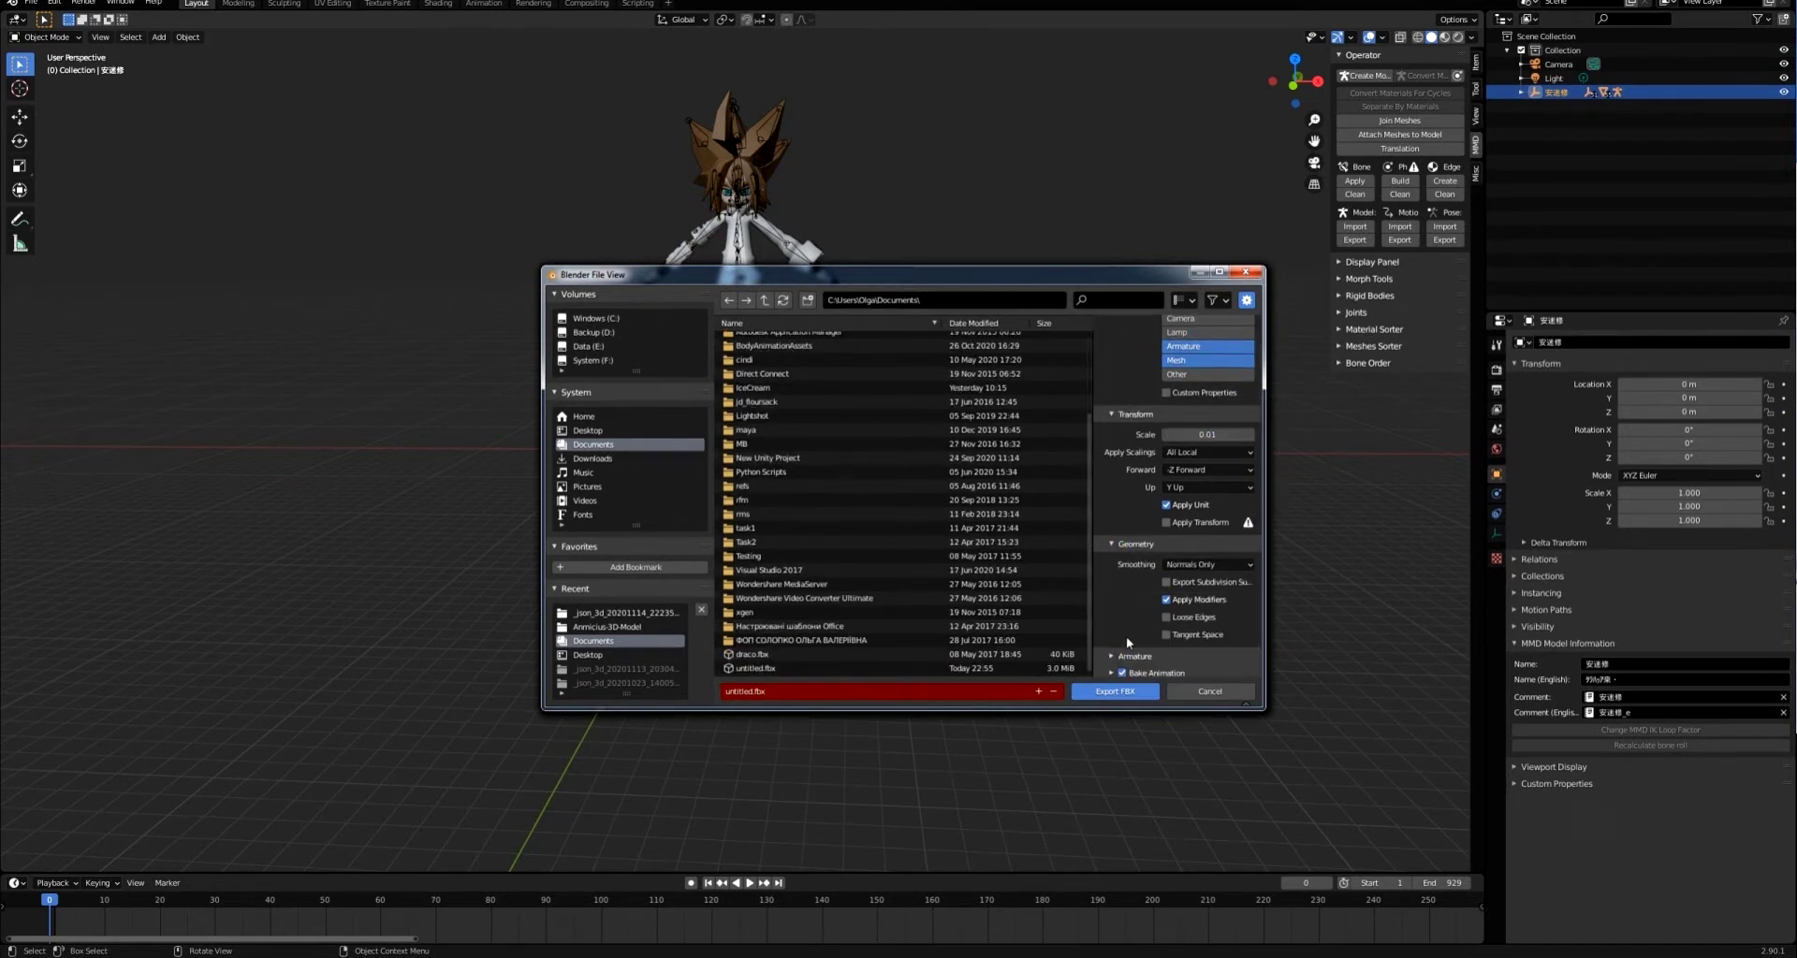
{"action": "left_click", "coordinate": [1118, 601]}
{"action": "scroll", "coordinate": [1117, 605], "scroll_direction": "down", "scroll_amount": 5}
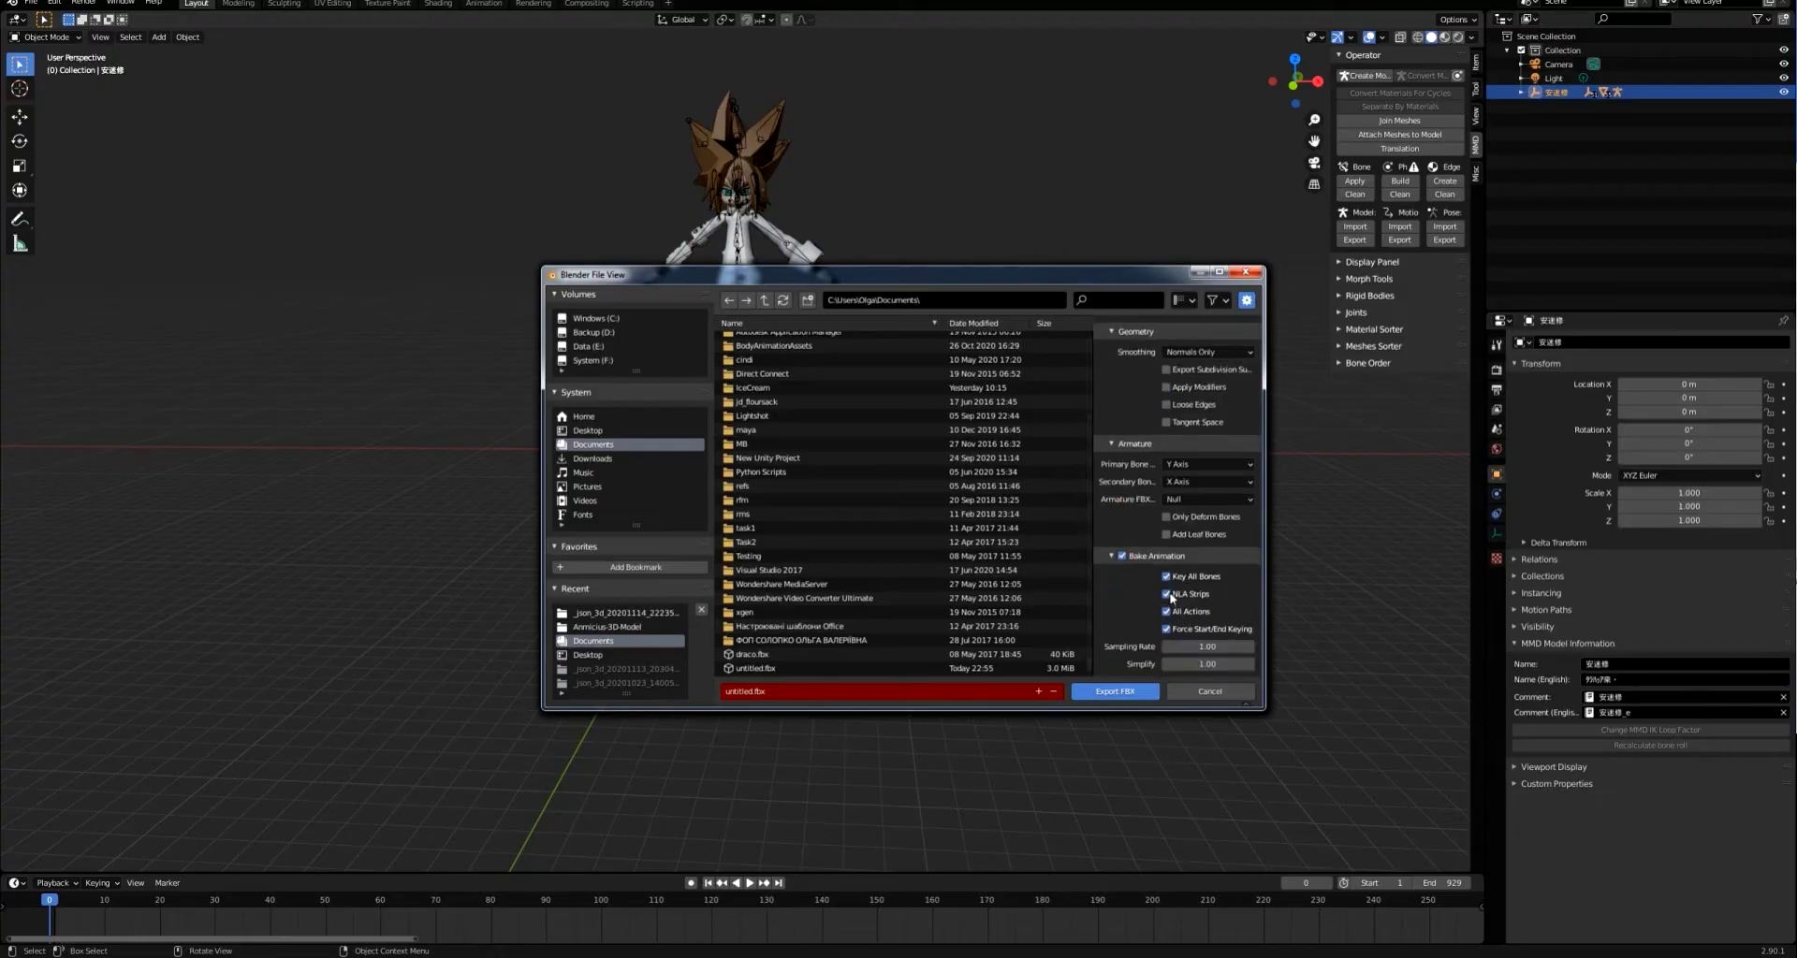
{"action": "left_click", "coordinate": [588, 655]}
{"action": "double_click", "coordinate": [752, 698]}
{"action": "type", "text": "Keanu"}
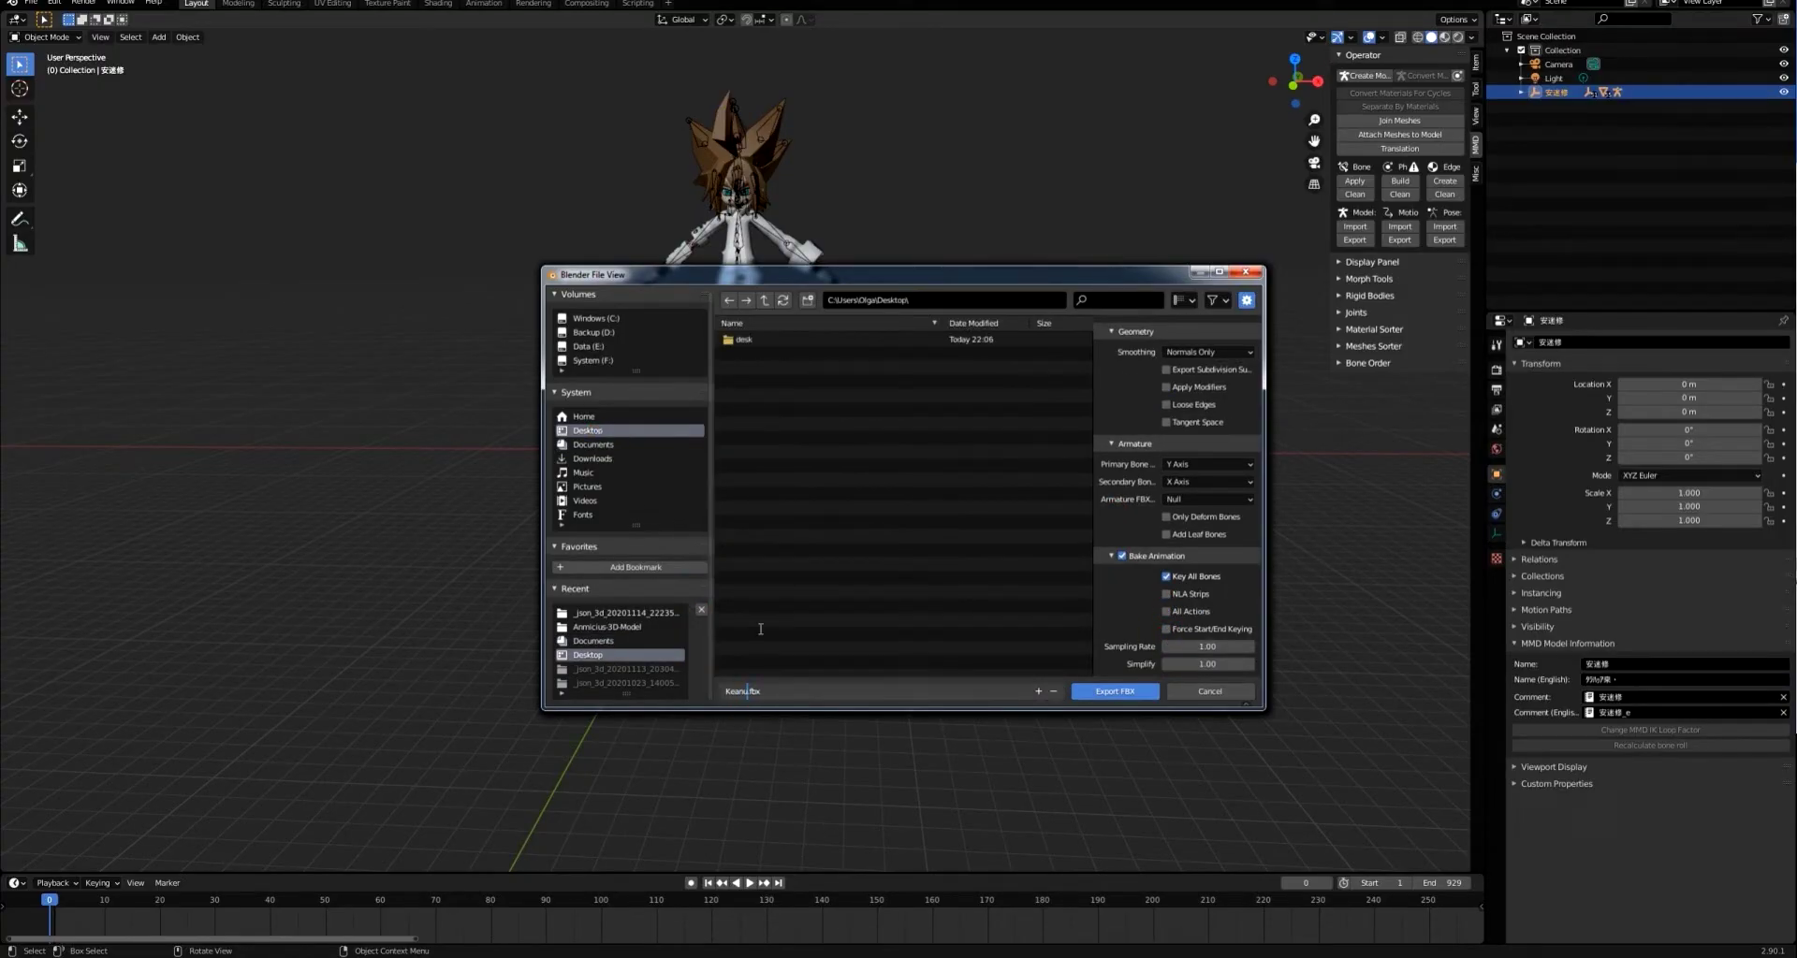
{"action": "scroll", "coordinate": [1143, 647], "scroll_direction": "up", "scroll_amount": 5}
{"action": "left_click", "coordinate": [1208, 430]}
{"action": "left_click", "coordinate": [1115, 691]}
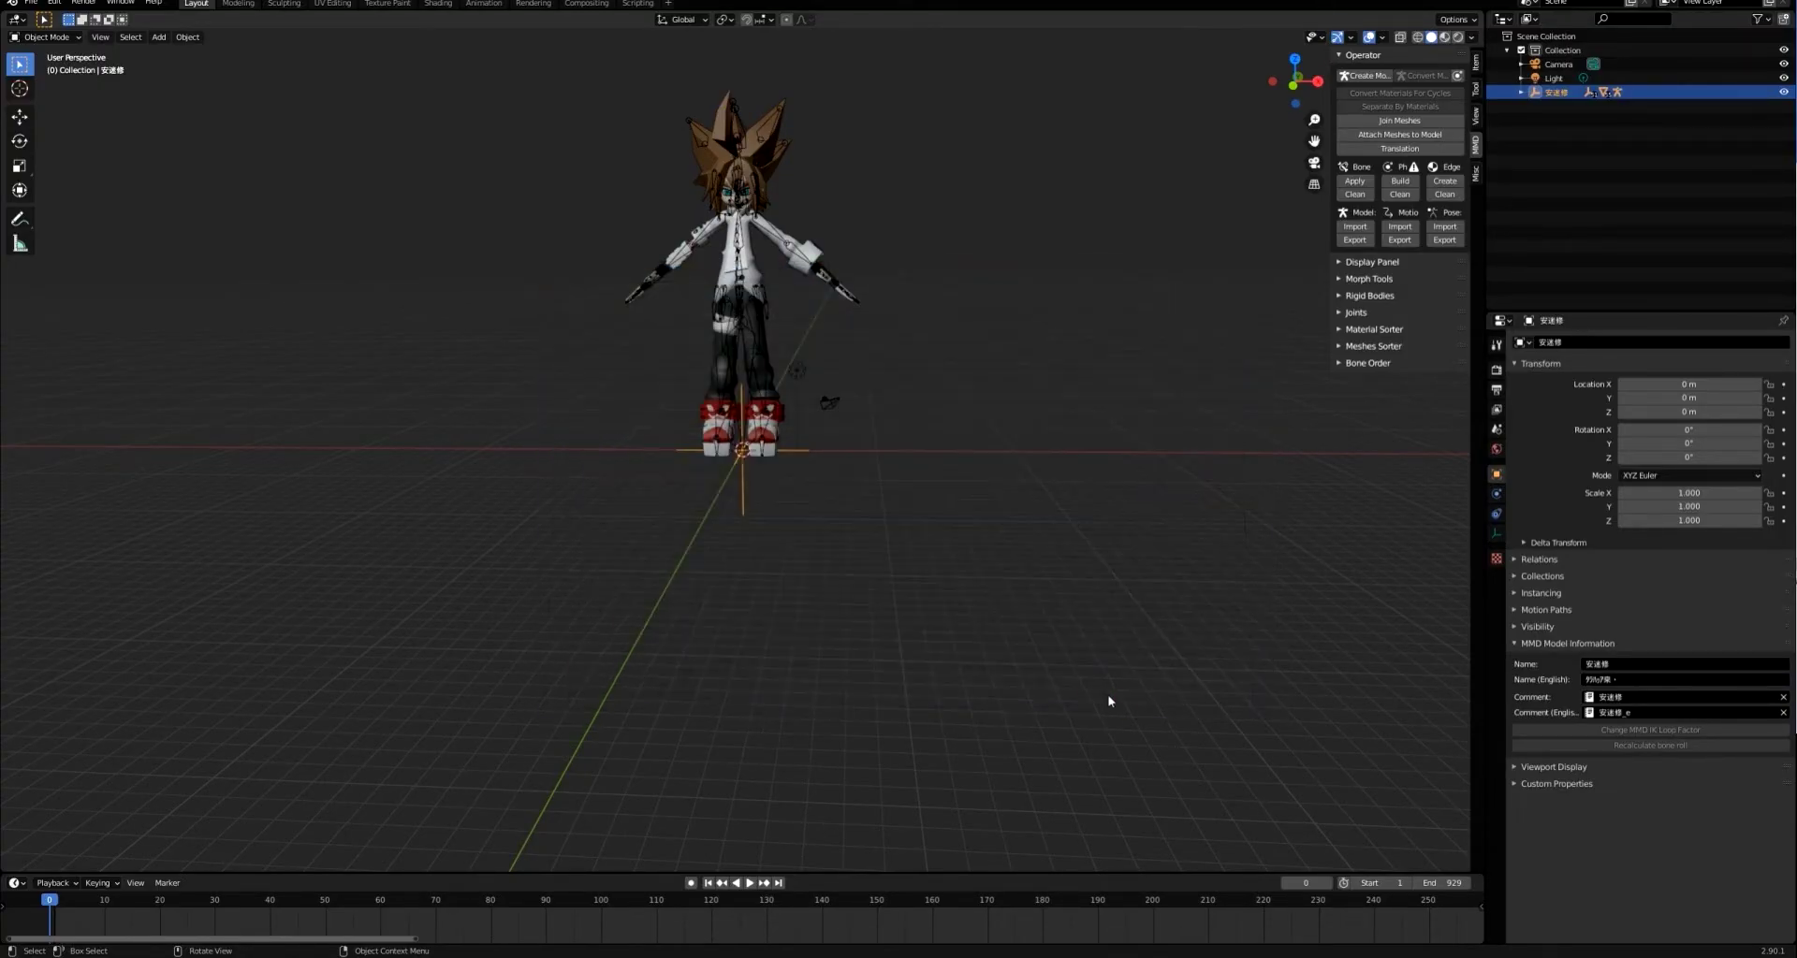
- Import Keanu.fbx into Maya and dismiss the import warnings
{"action": "left_click", "coordinate": [488, 927]}
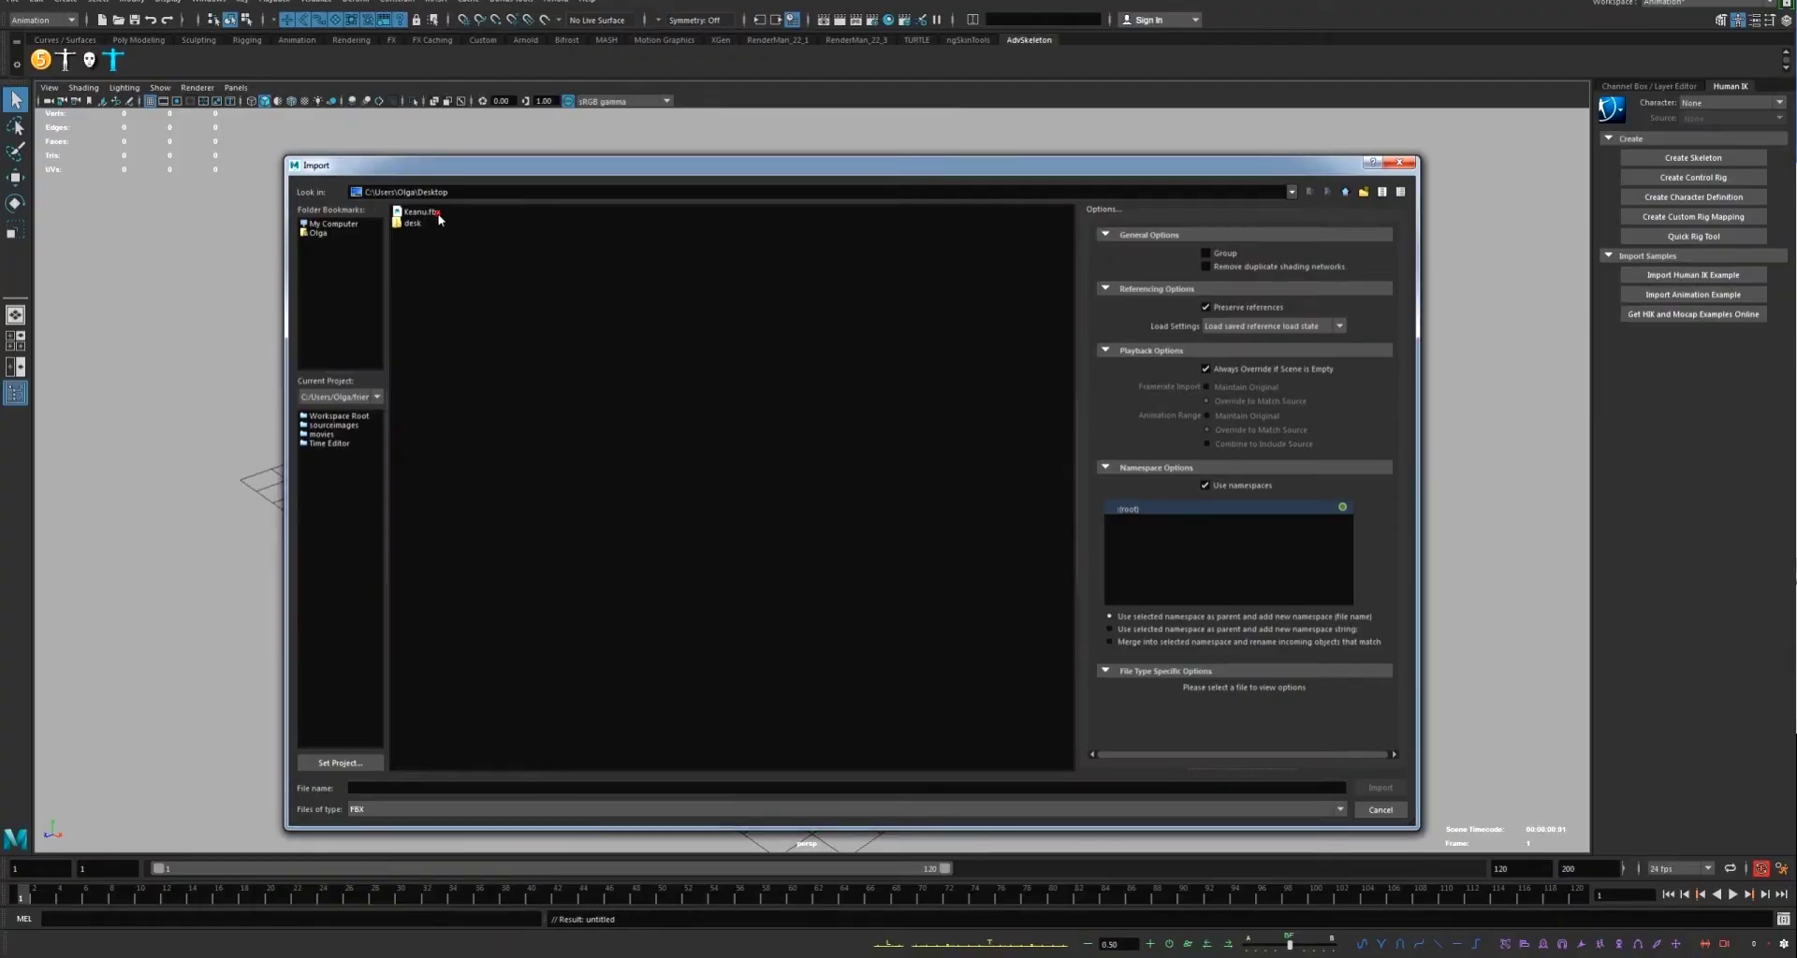
{"action": "left_click", "coordinate": [433, 213]}
{"action": "left_click", "coordinate": [1376, 784]}
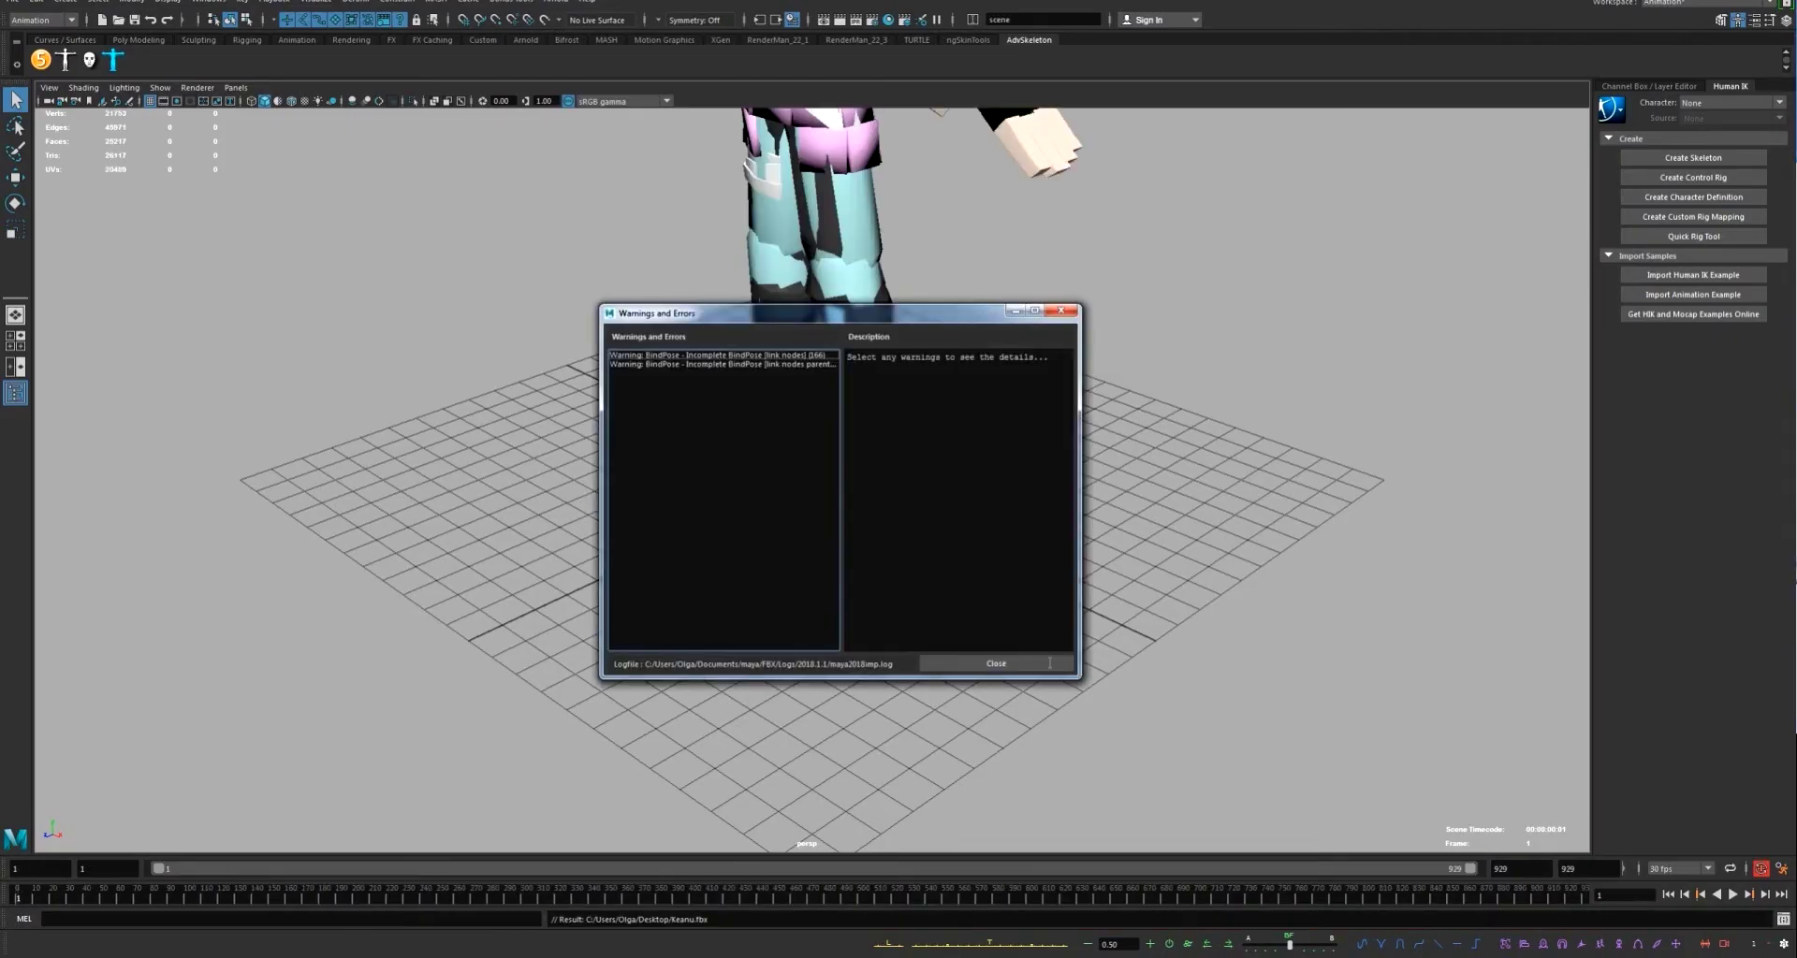
{"action": "left_click", "coordinate": [992, 659]}
- Frame the character, deselect it, and play its animation forward
{"action": "key", "text": "f"}
{"action": "left_click_drag", "start_coordinate": [878, 724], "coordinate": [843, 726], "text": "alt"}
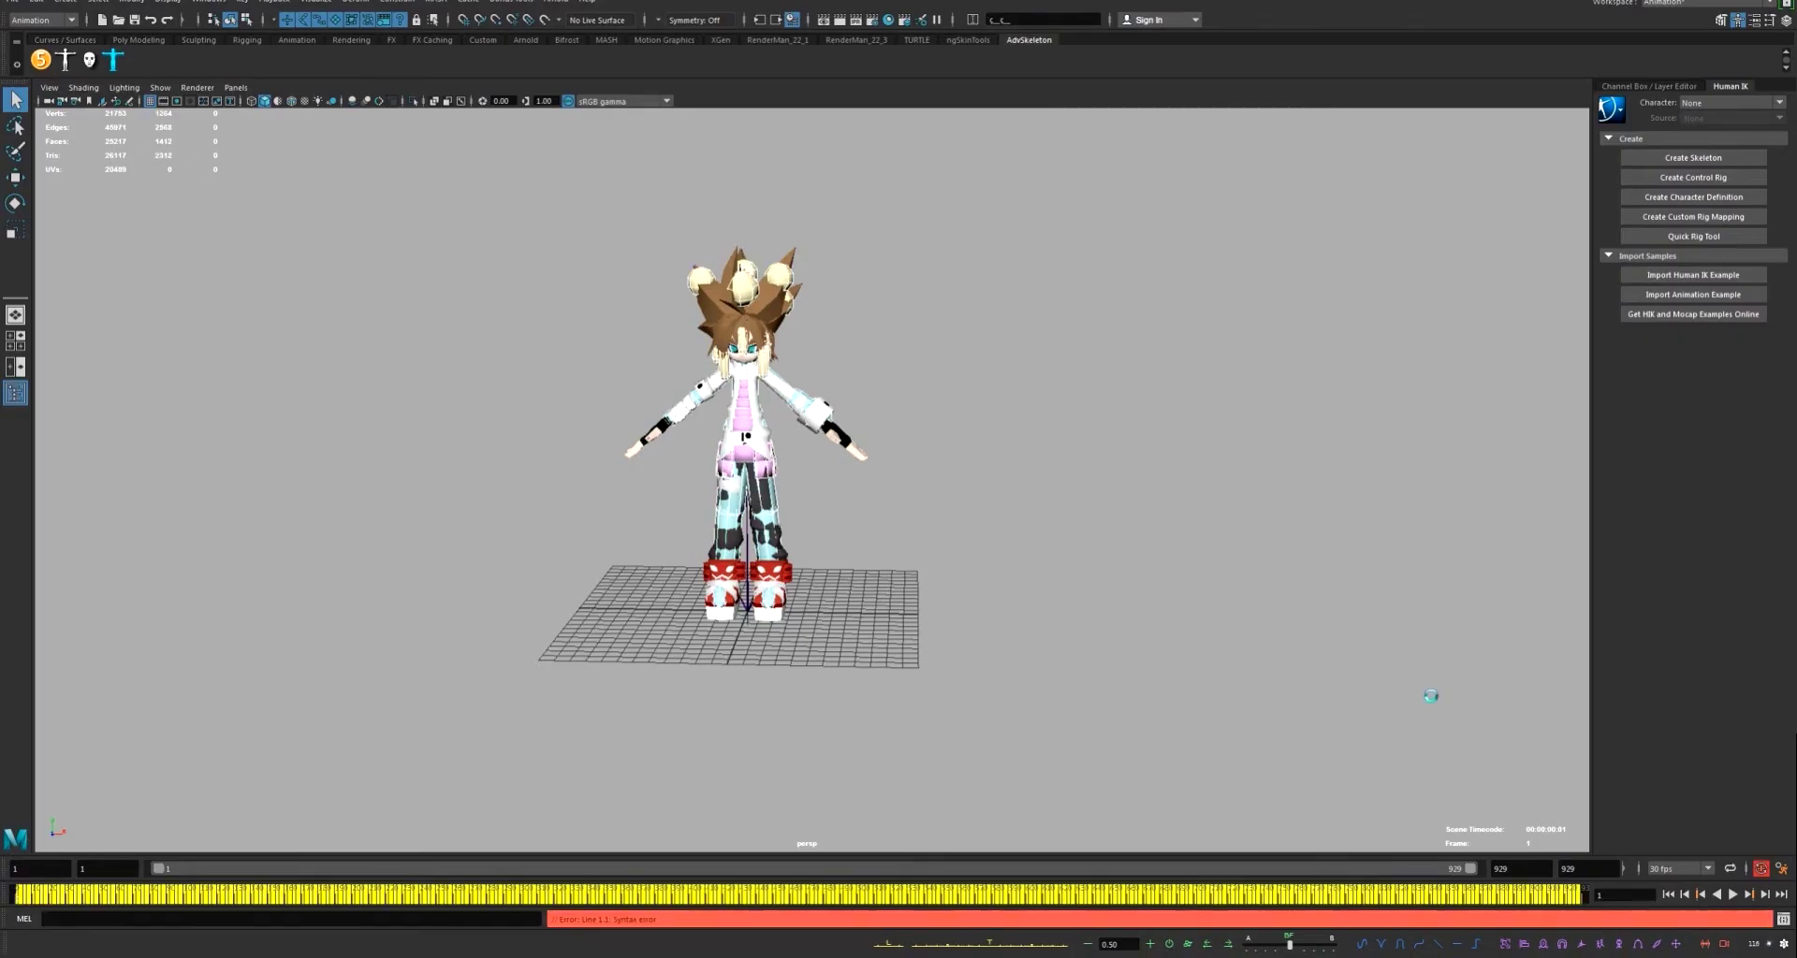
{"action": "left_click", "coordinate": [1430, 695]}
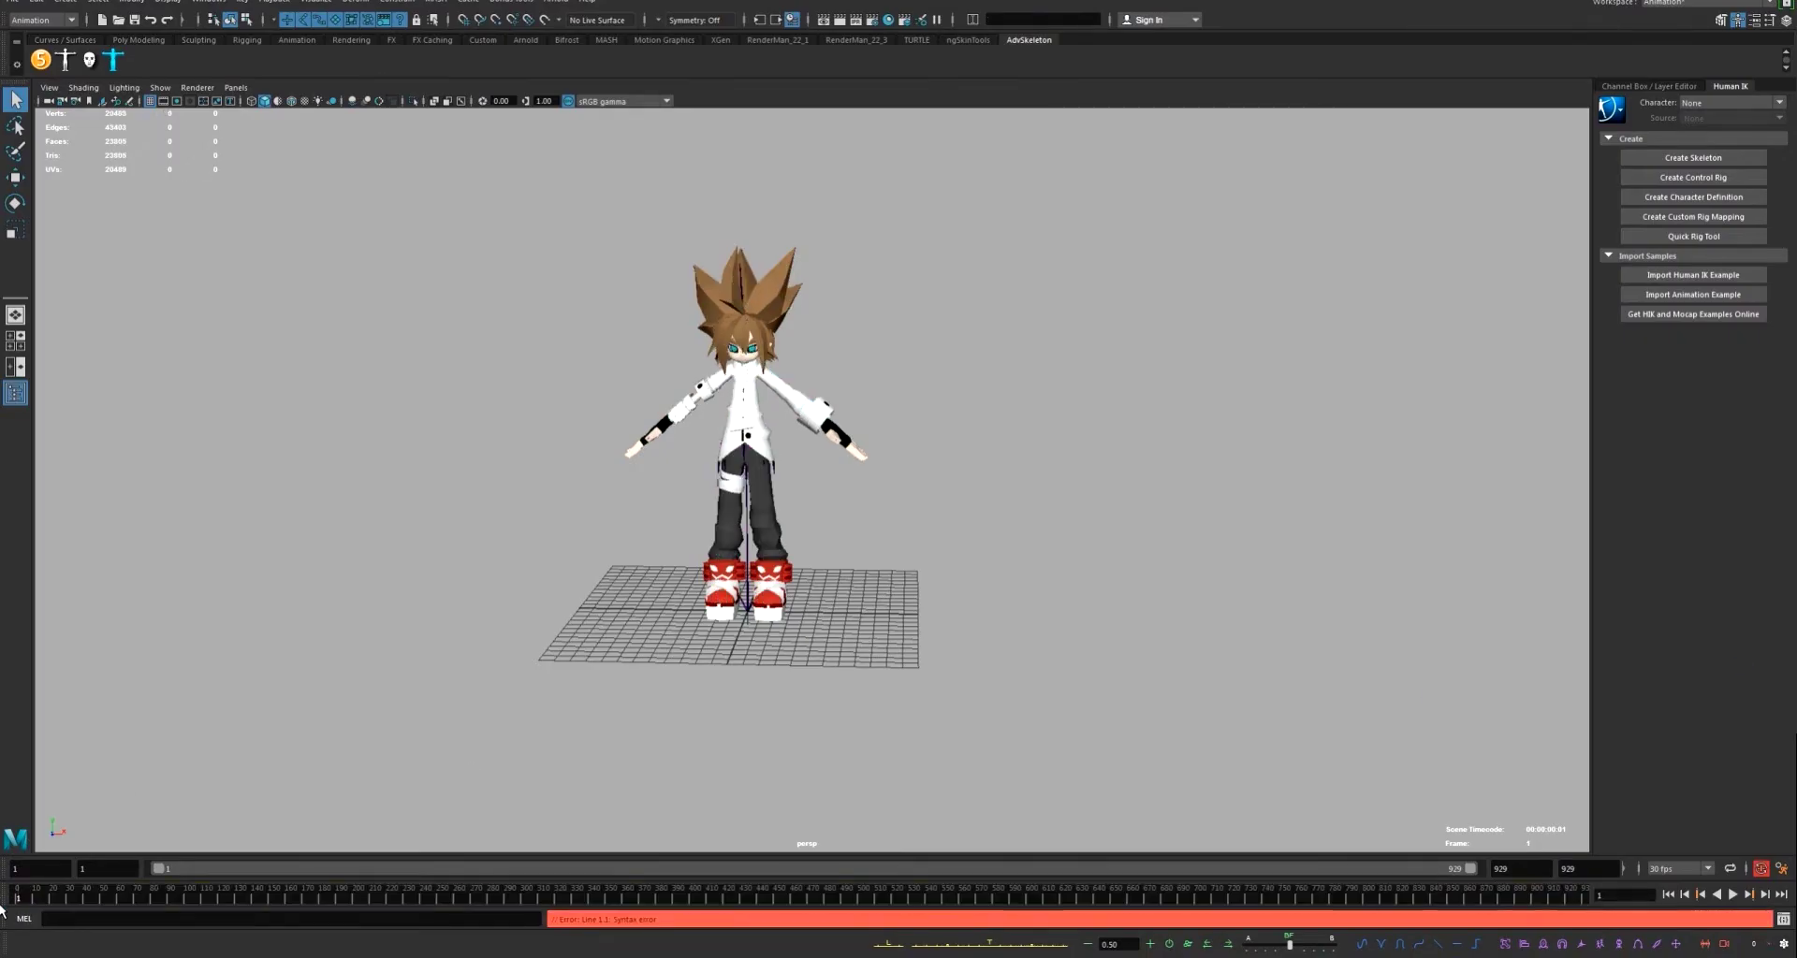
{"action": "left_click", "coordinate": [1732, 895]}
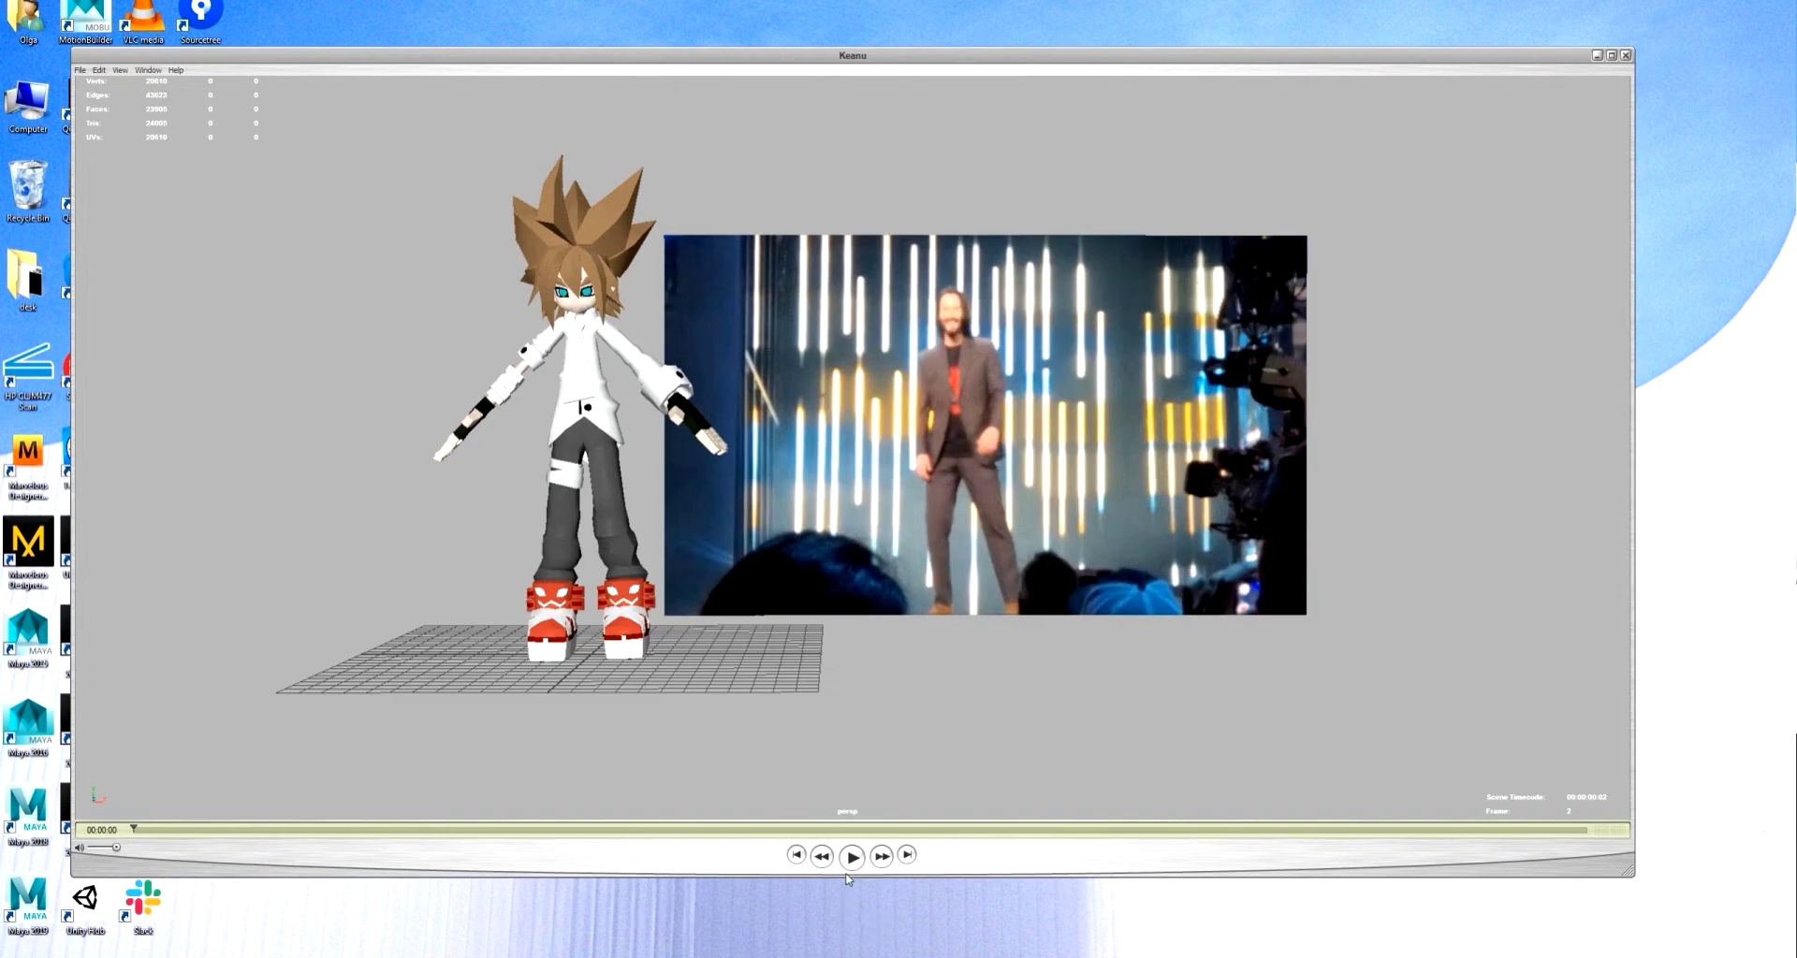
- Play the Keanu playblast through, then close the viewer
{"action": "left_click", "coordinate": [852, 858]}
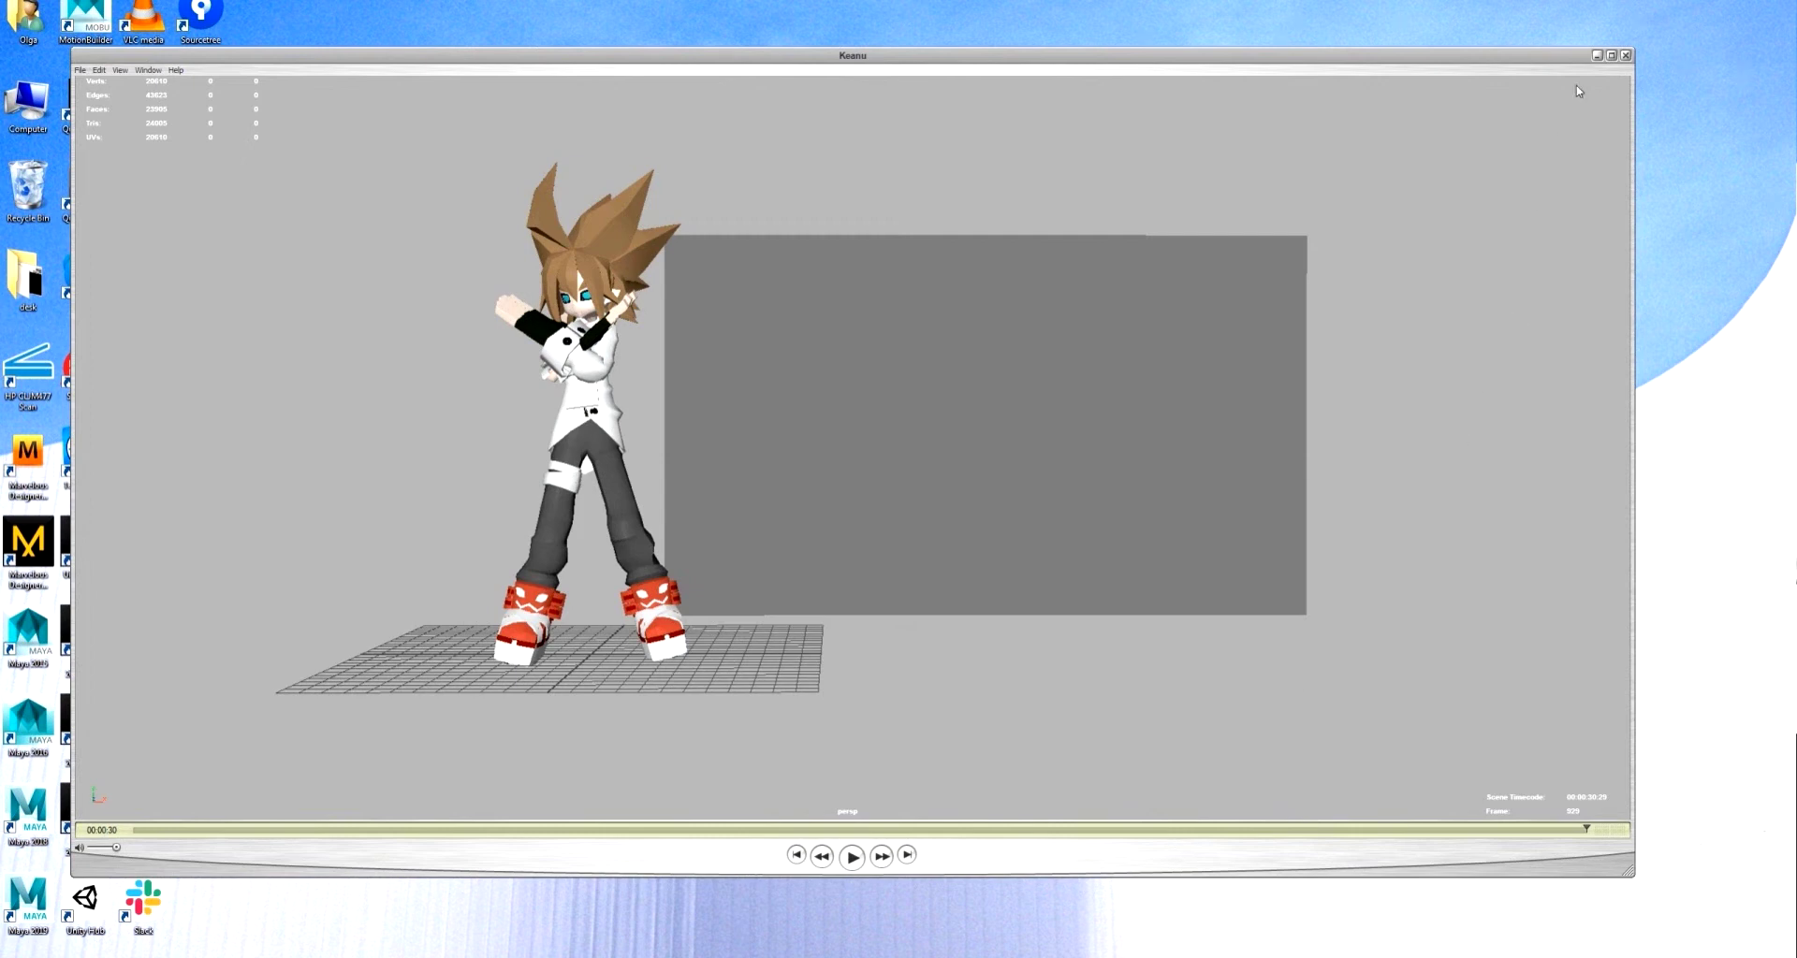
{"action": "left_click", "coordinate": [1626, 56]}
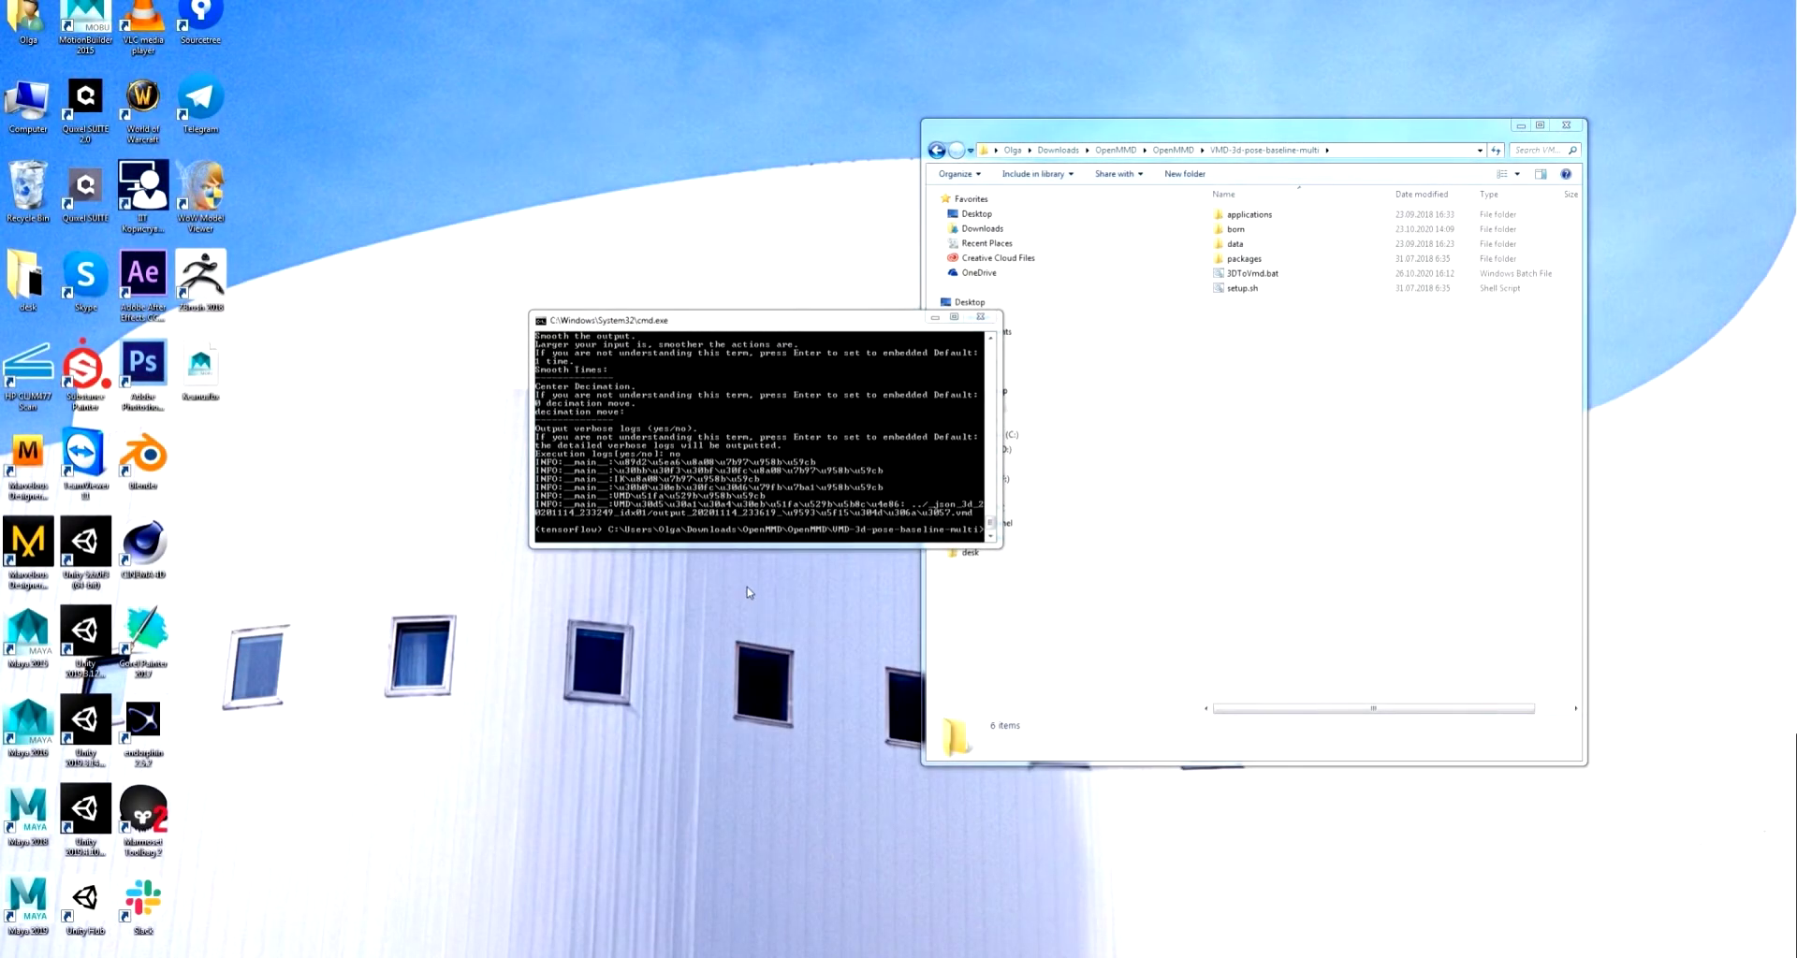
- Launch MikuMikuDance.exe from the OpenMMD > MikuMikuDance folder
{"action": "left_click", "coordinate": [1171, 151]}
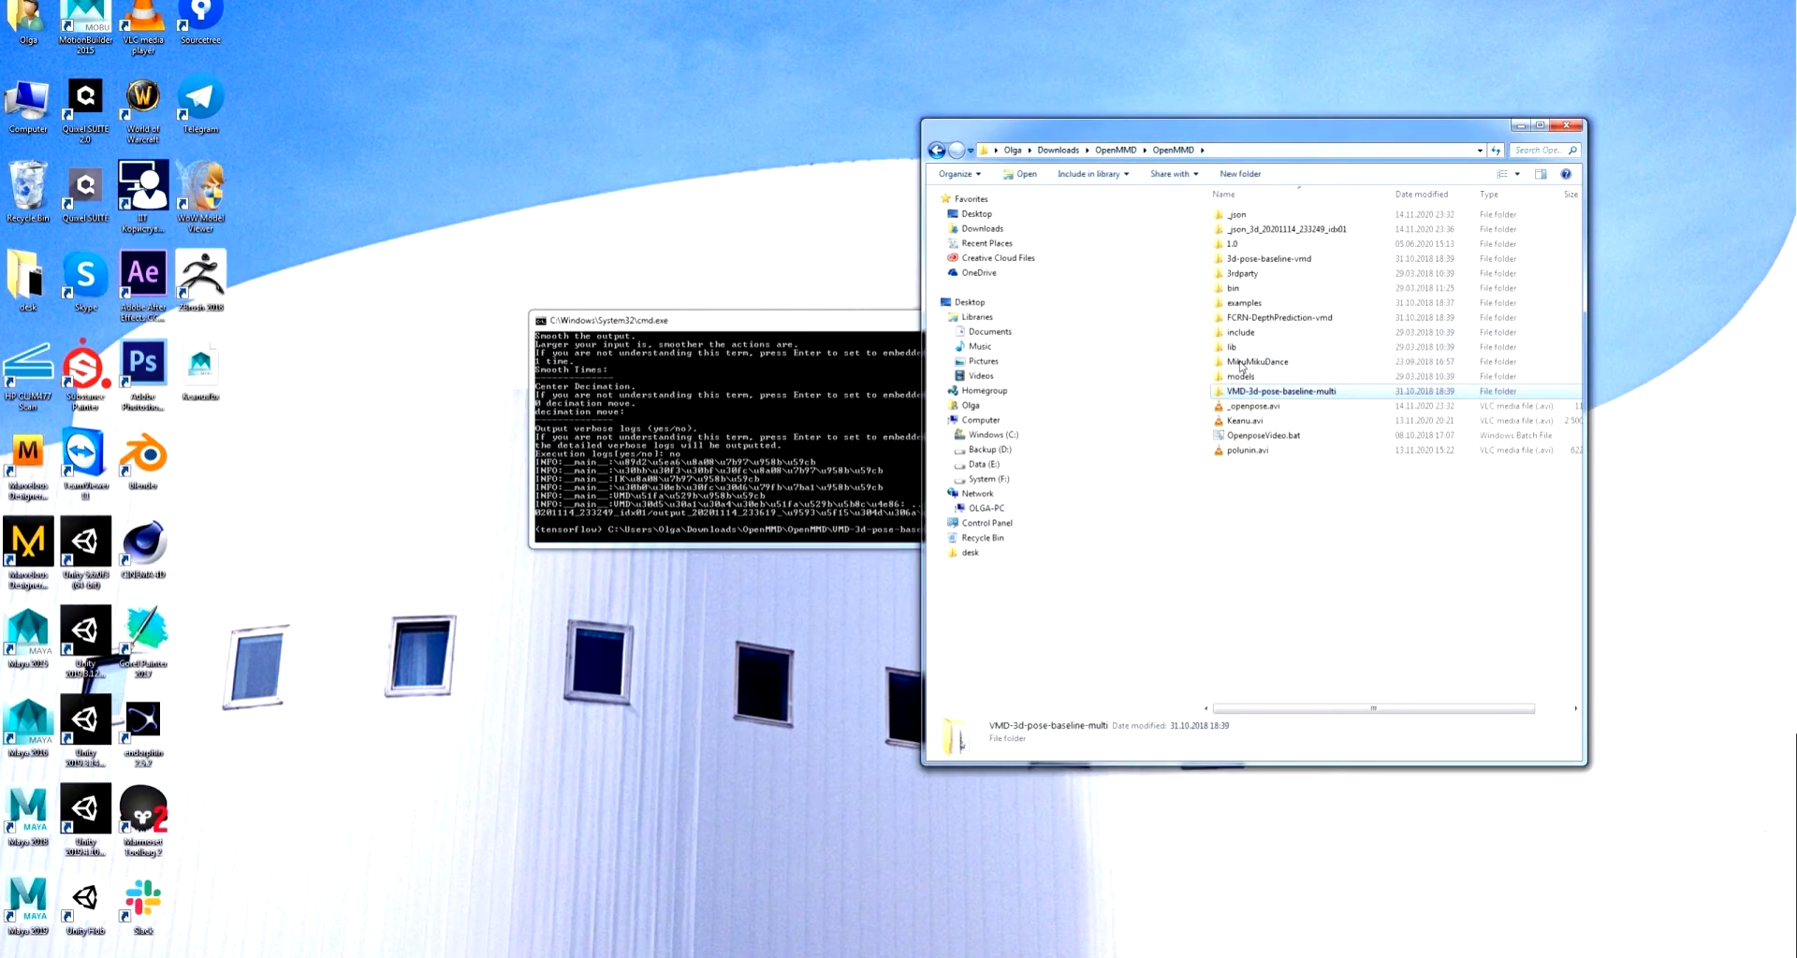
{"action": "double_click", "coordinate": [1251, 361]}
{"action": "double_click", "coordinate": [1263, 288]}
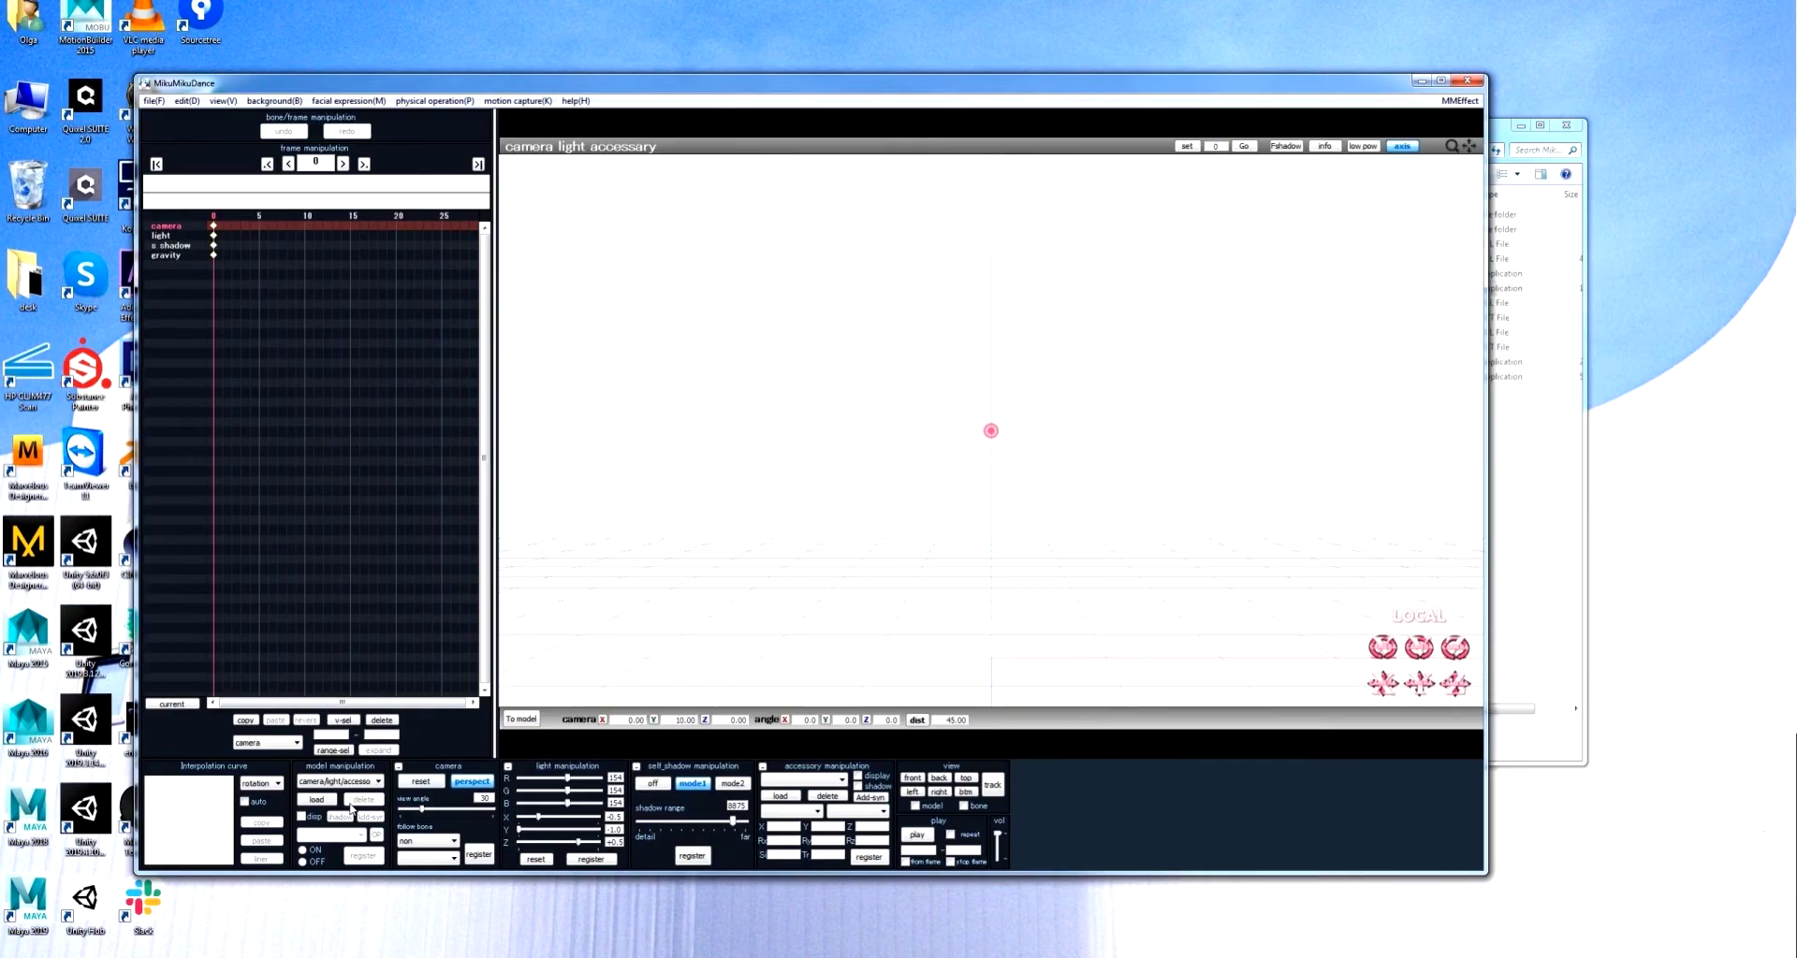
- Load the 安迷修.pmx character model
{"action": "left_click", "coordinate": [318, 800]}
{"action": "left_click", "coordinate": [379, 221]}
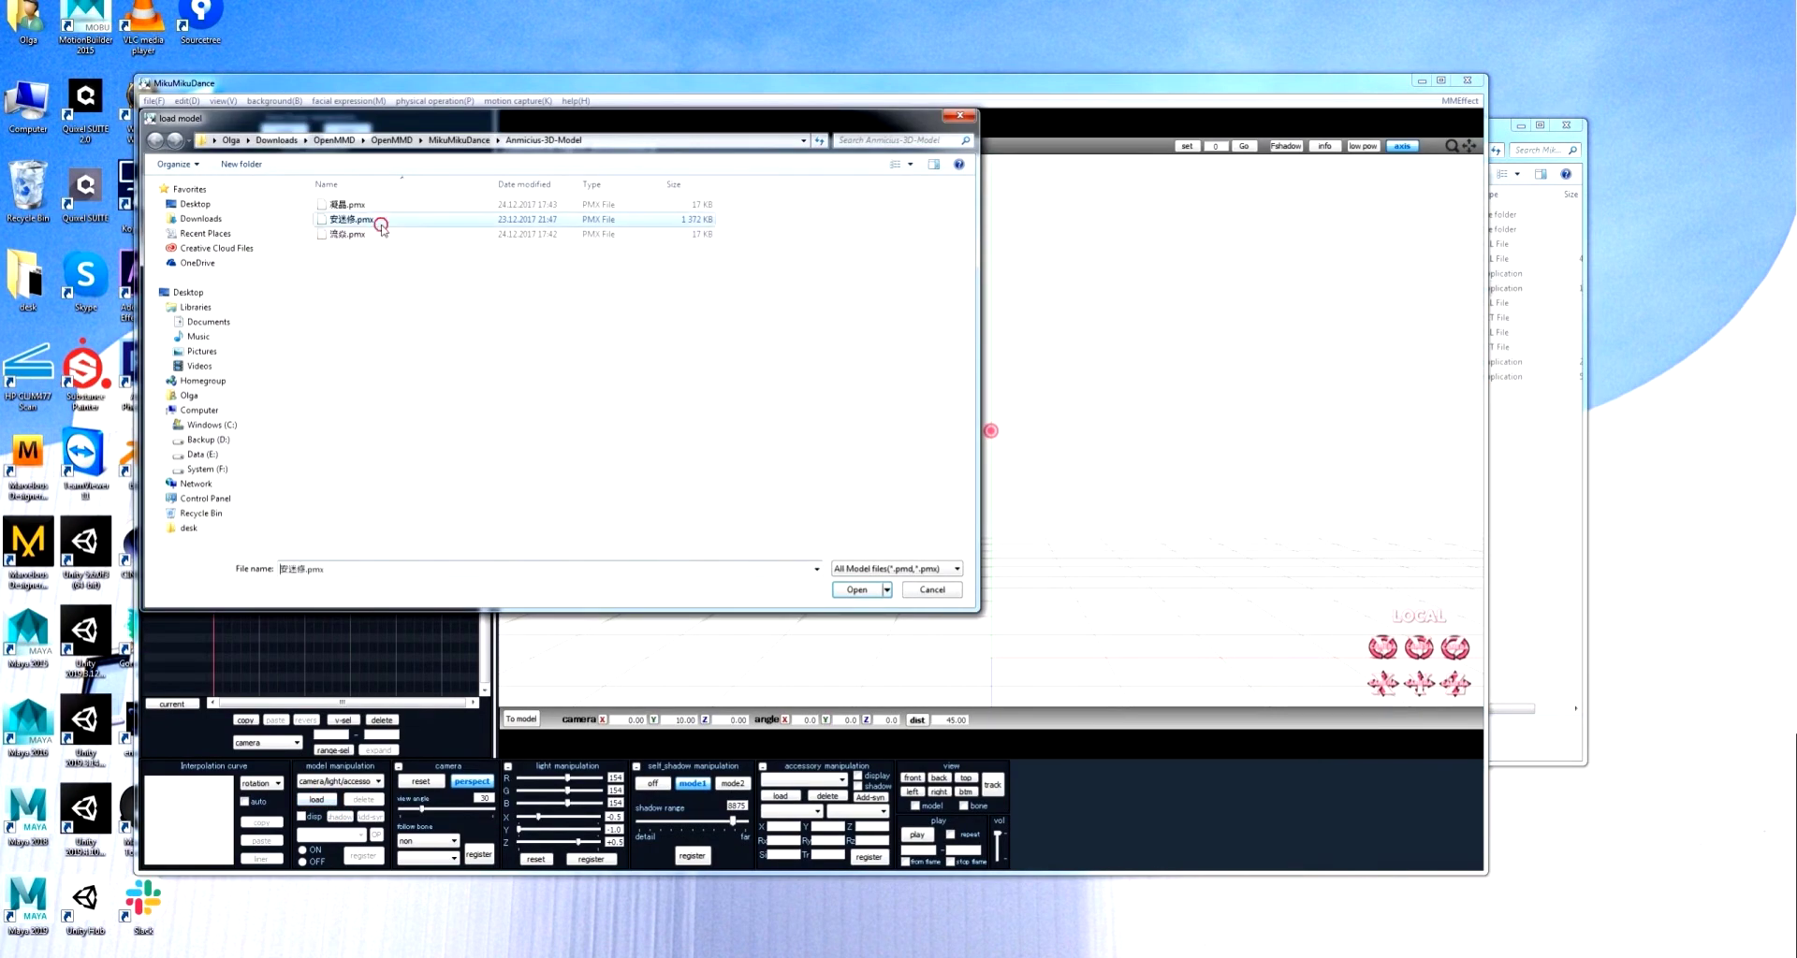
{"action": "left_click", "coordinate": [853, 590]}
{"action": "left_click", "coordinate": [880, 522]}
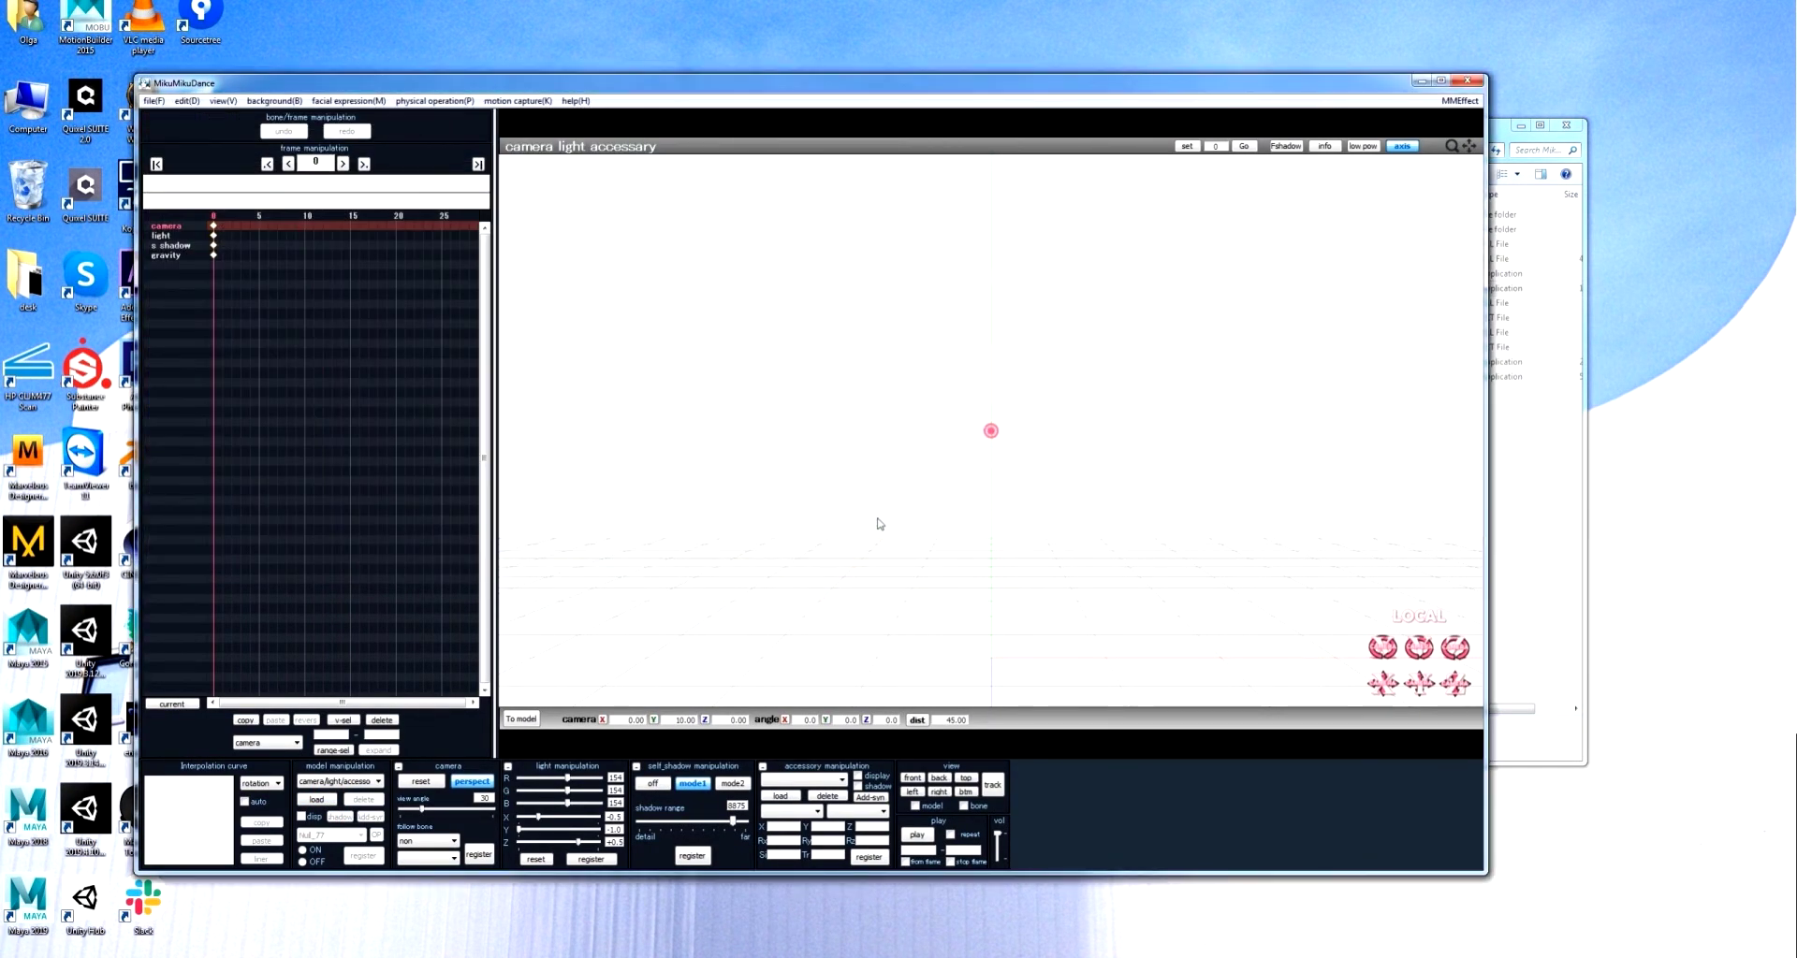
- Load the generated VMD motion data onto the model and confirm
{"action": "left_click", "coordinate": [152, 100]}
{"action": "left_click", "coordinate": [214, 258]}
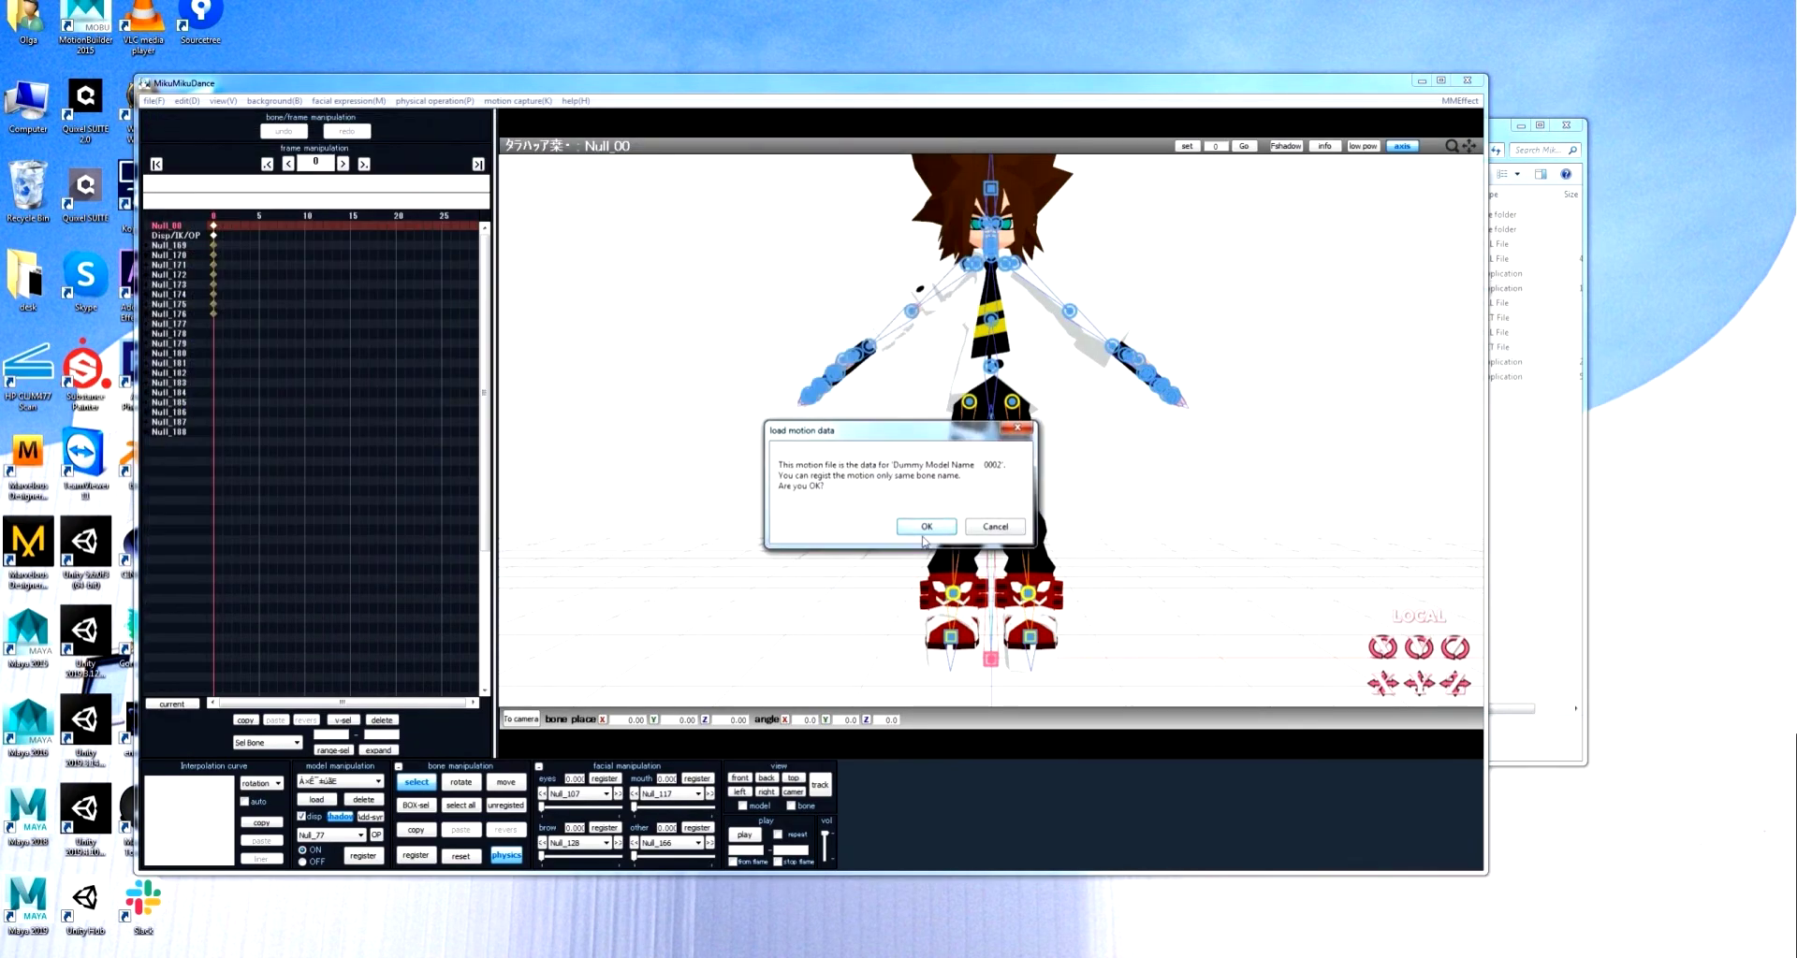
{"action": "left_click", "coordinate": [921, 528]}
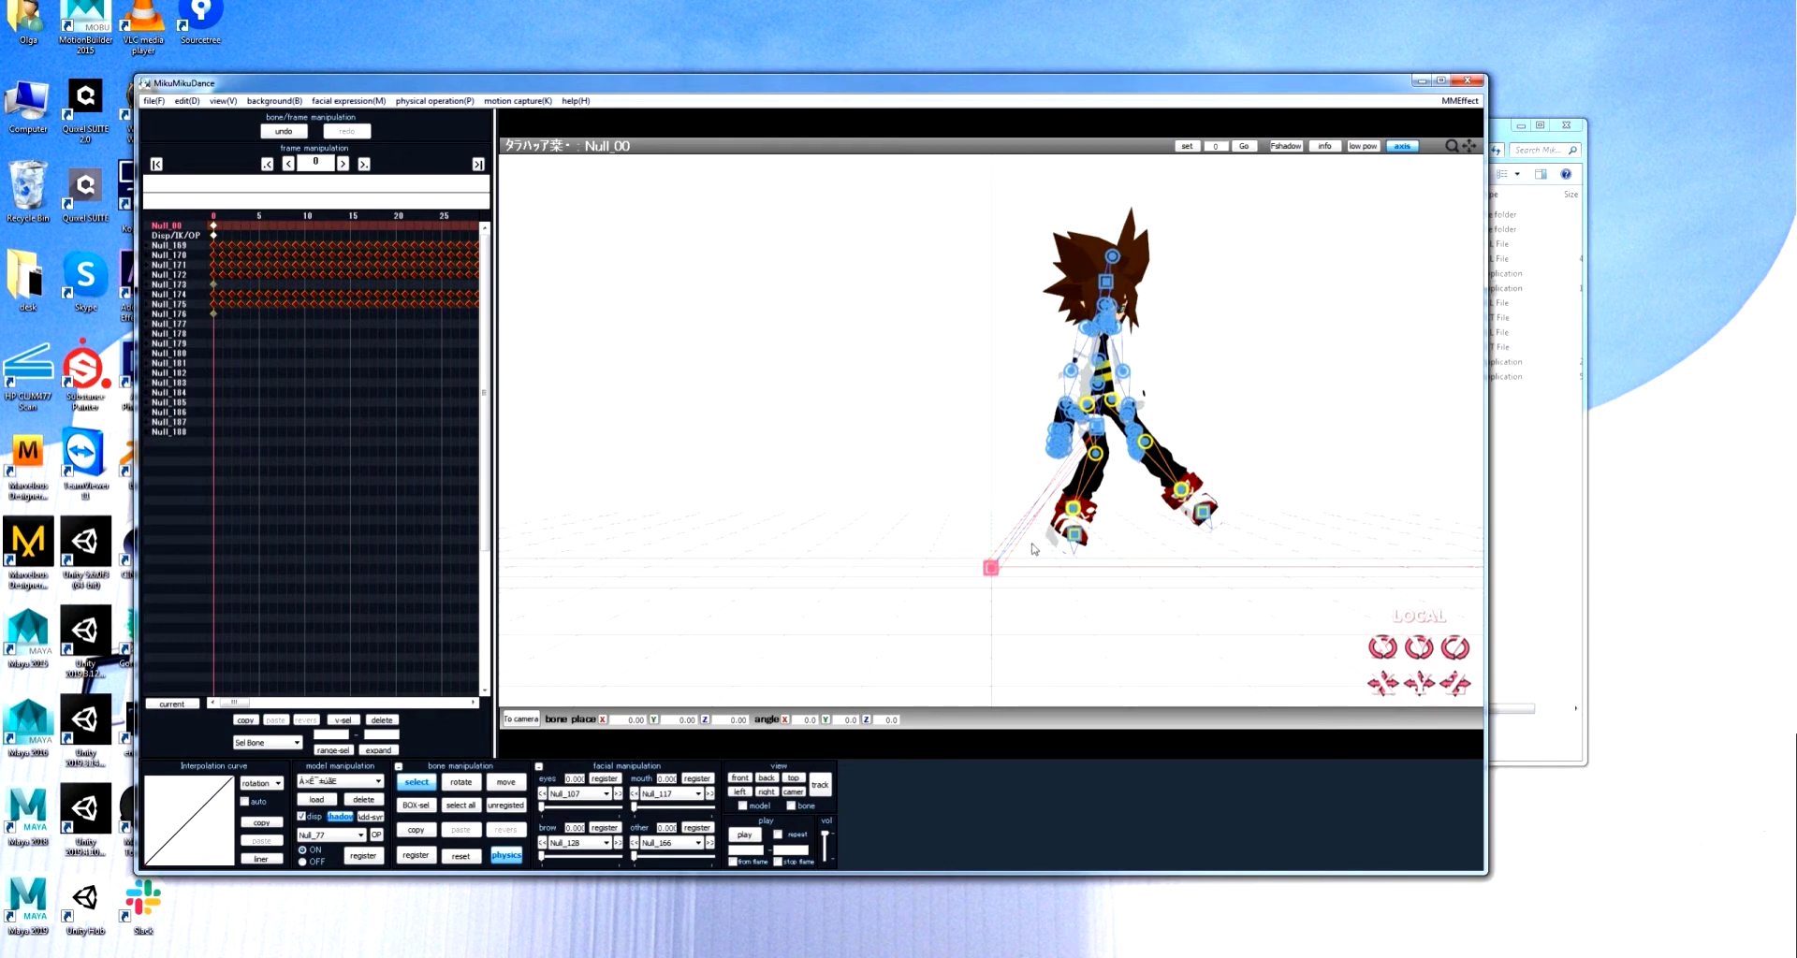
- Play polunin.avi from the inner OpenMMD folder in VLC, then close it
{"action": "left_click", "coordinate": [1496, 147]}
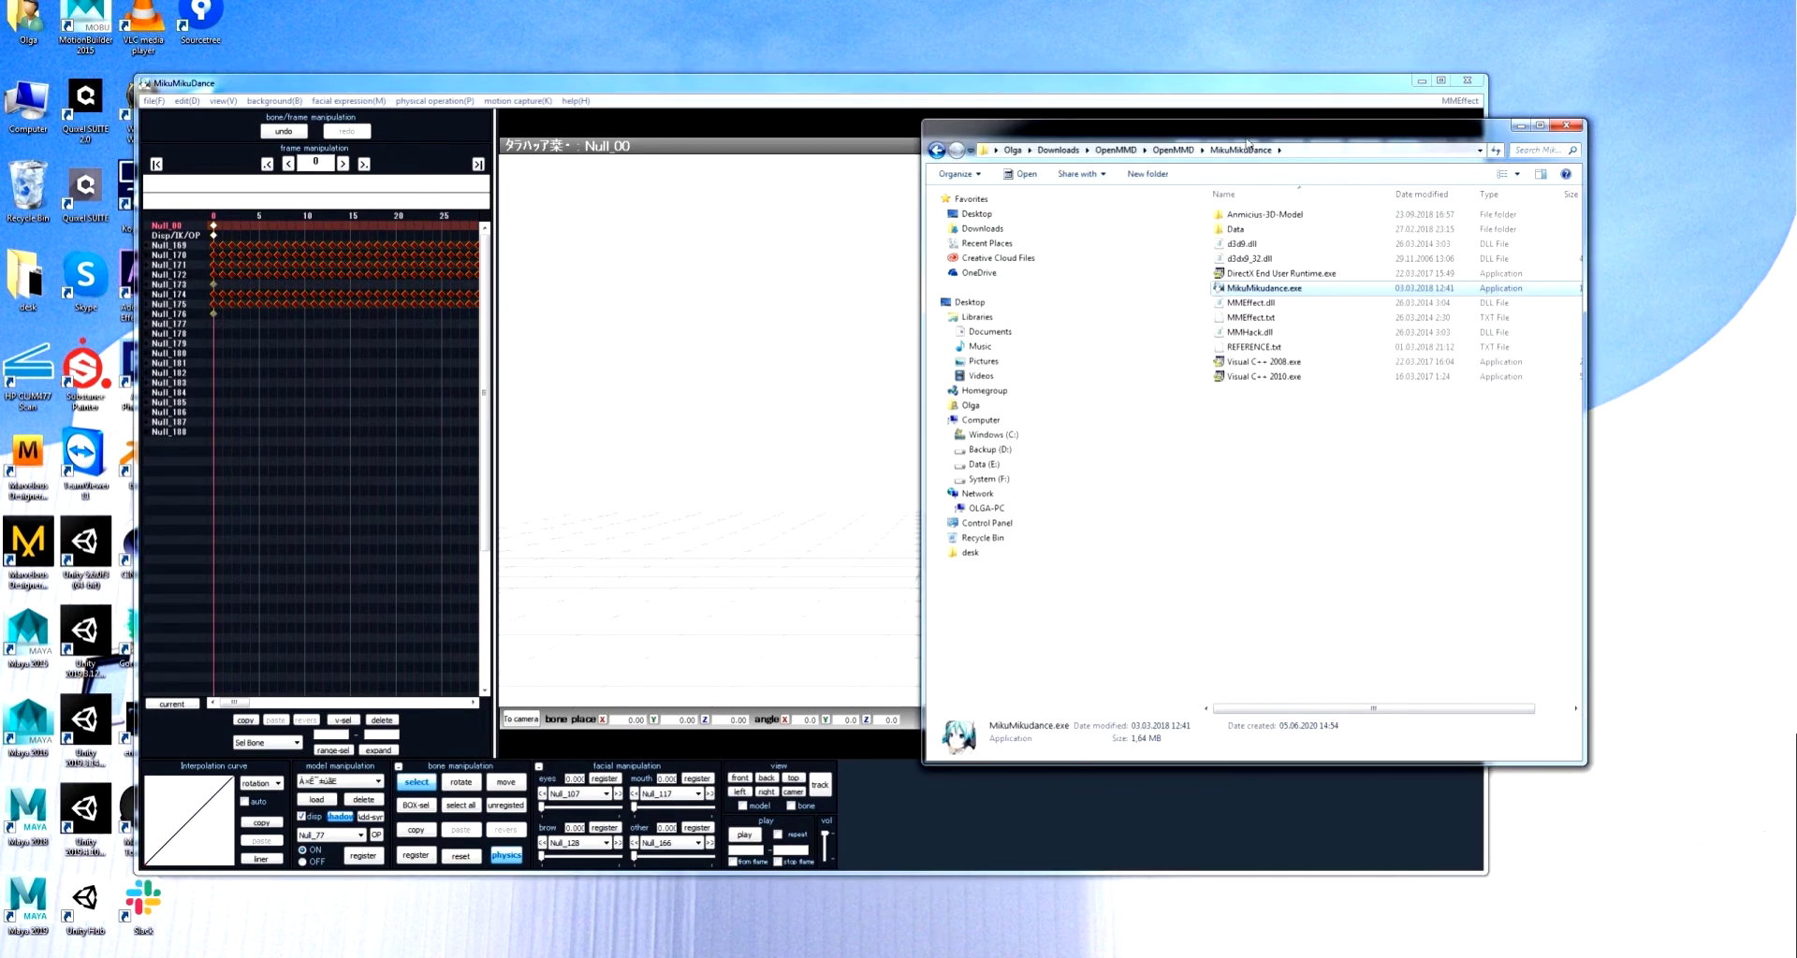
{"action": "double_click", "coordinate": [1259, 292]}
{"action": "double_click", "coordinate": [1259, 451]}
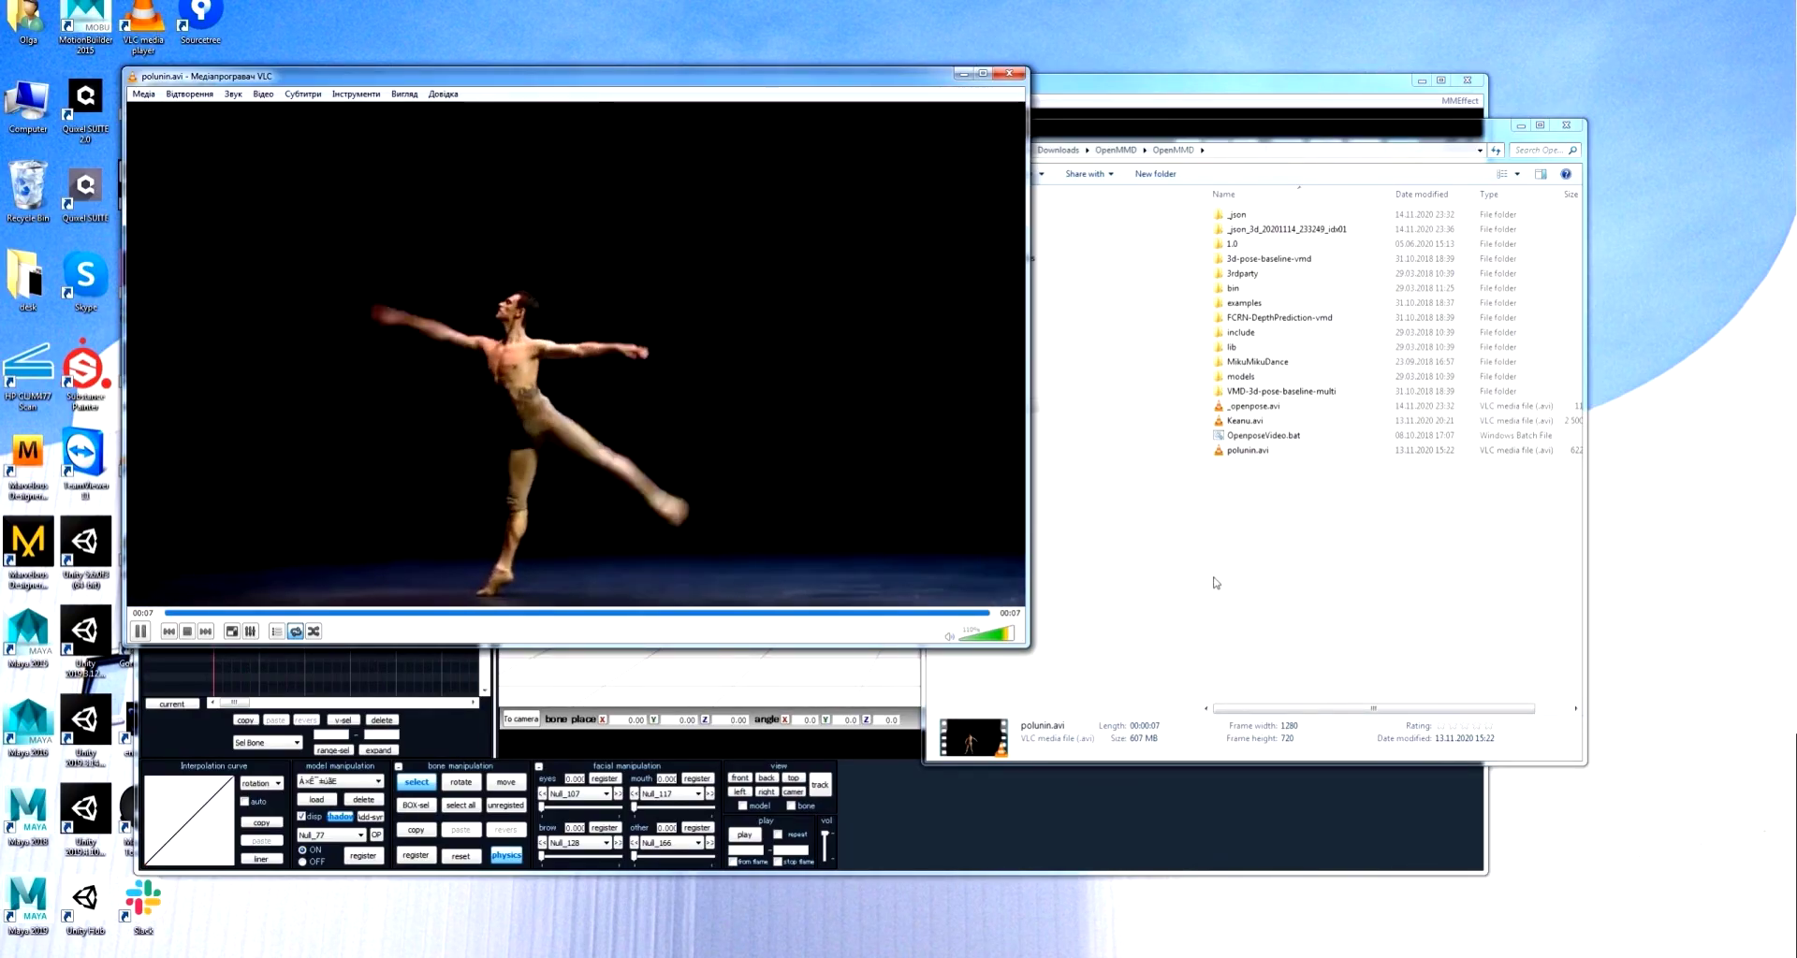
{"action": "left_click", "coordinate": [1019, 75]}
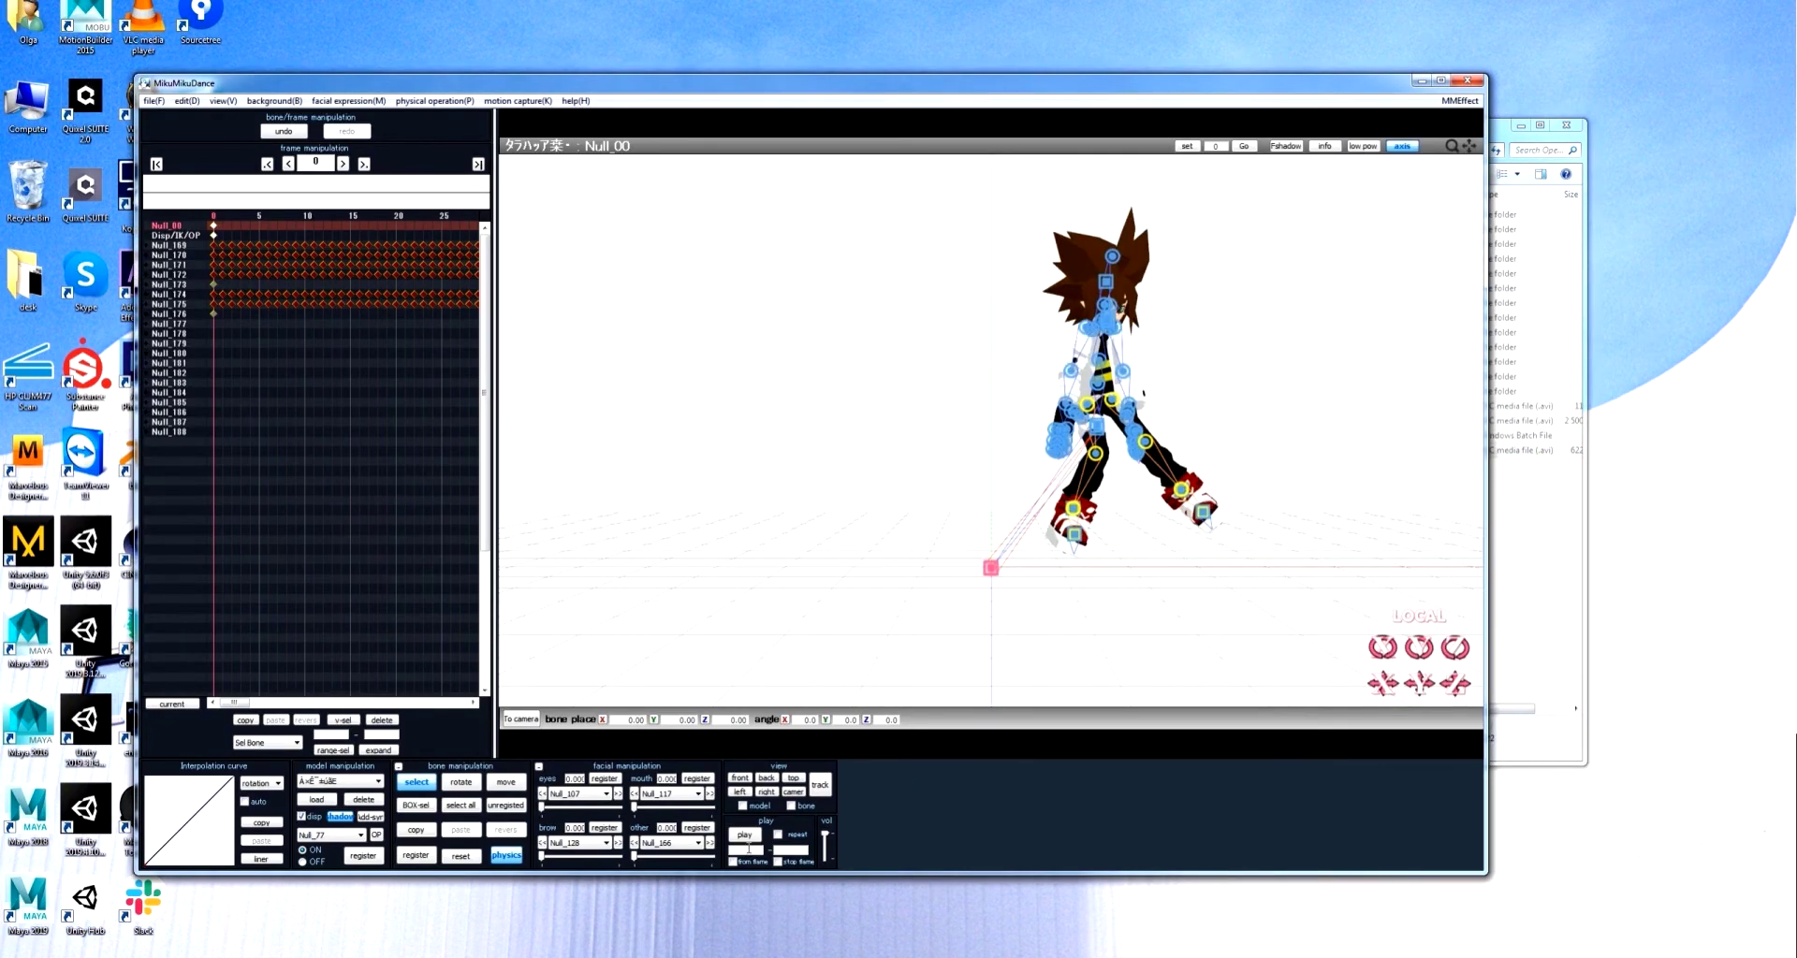
- Start playback in MikuMikuDance so the character performs the imported dance motion
{"action": "left_click", "coordinate": [745, 835]}
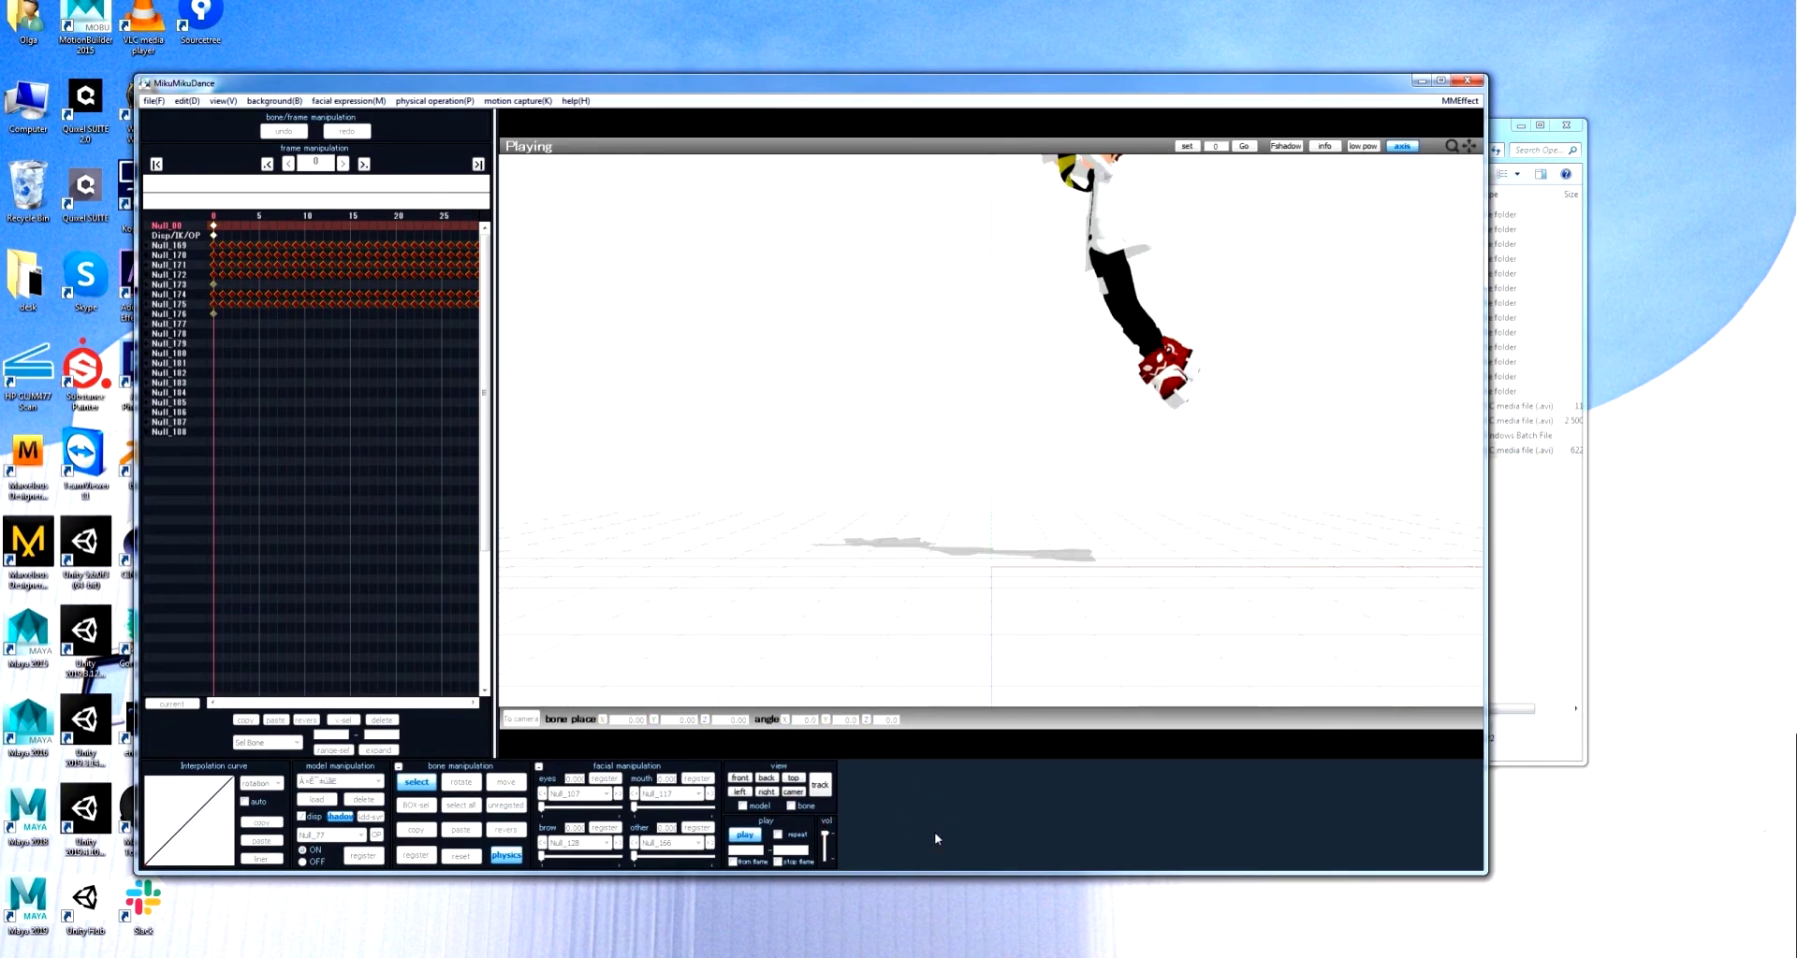